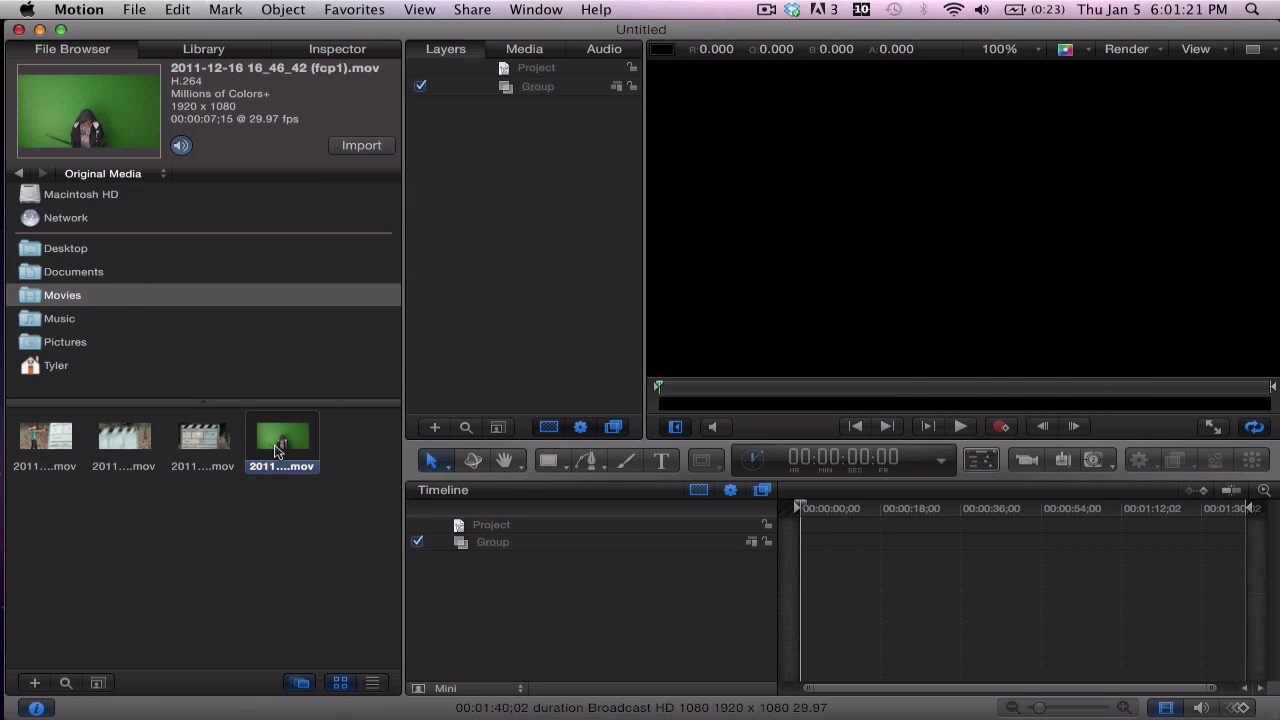
mouse_move(104, 110)
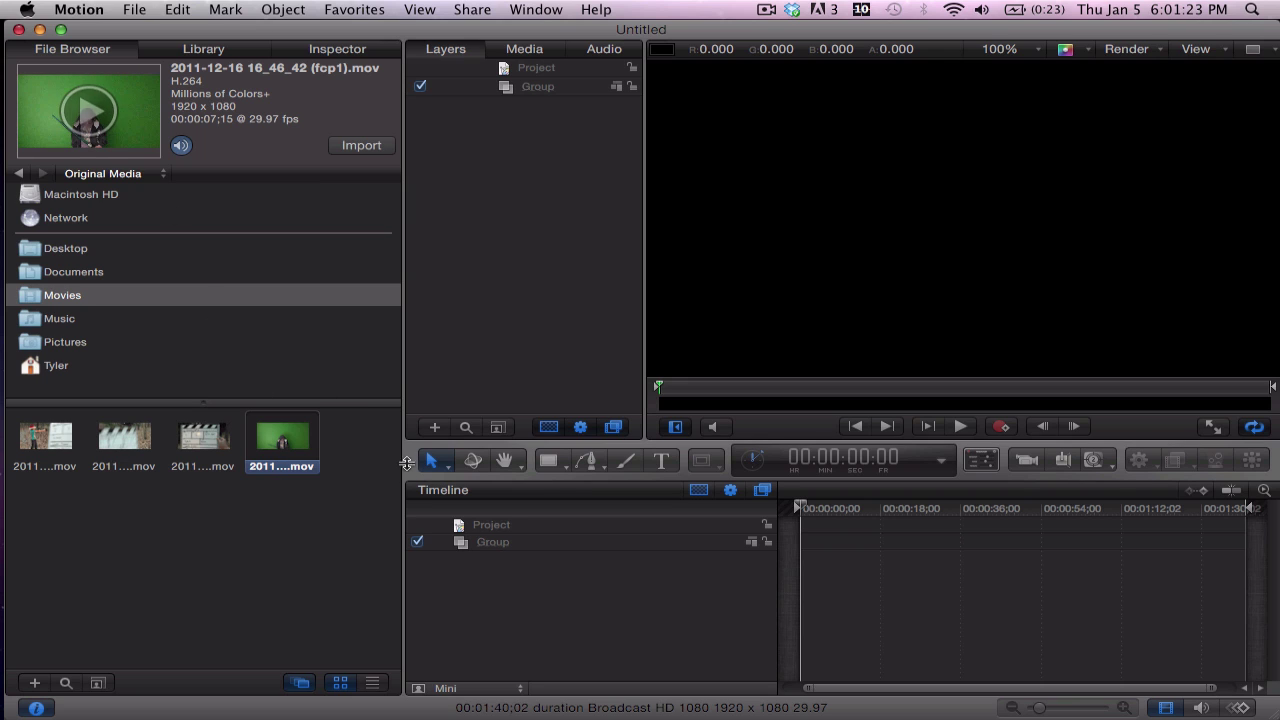
drag(276, 441, 520, 127)
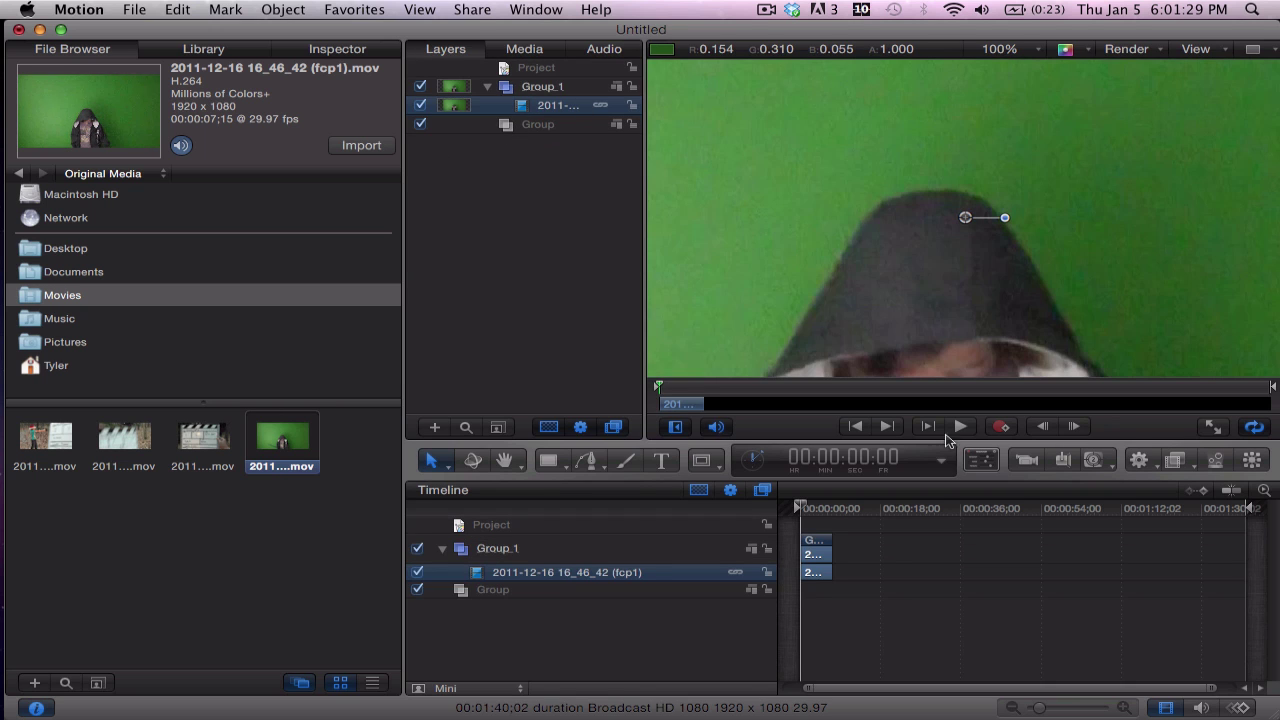
click(110, 108)
Hide the File Browser pane to widen the canvas.
scroll(995, 283, down, 10)
scroll(1003, 299, down, 4)
scroll(1004, 295, up, 6)
scroll(1005, 291, up, 2)
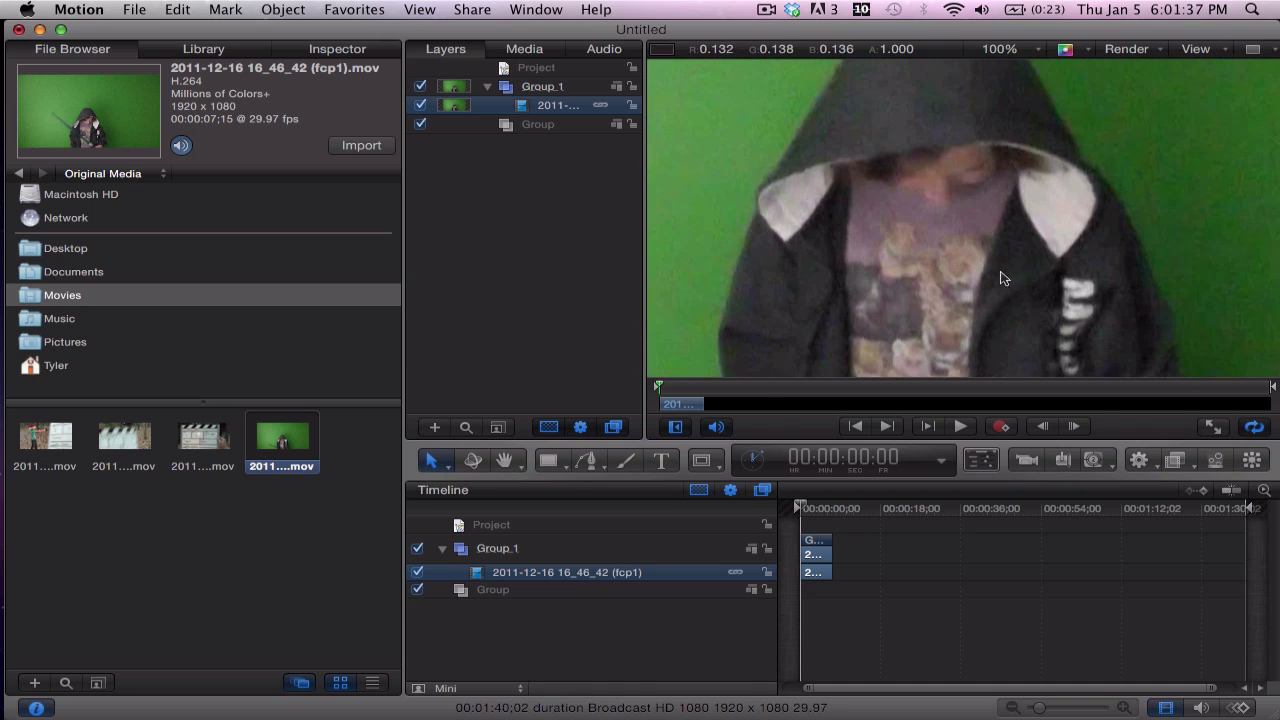
scroll(1005, 257, down, 10)
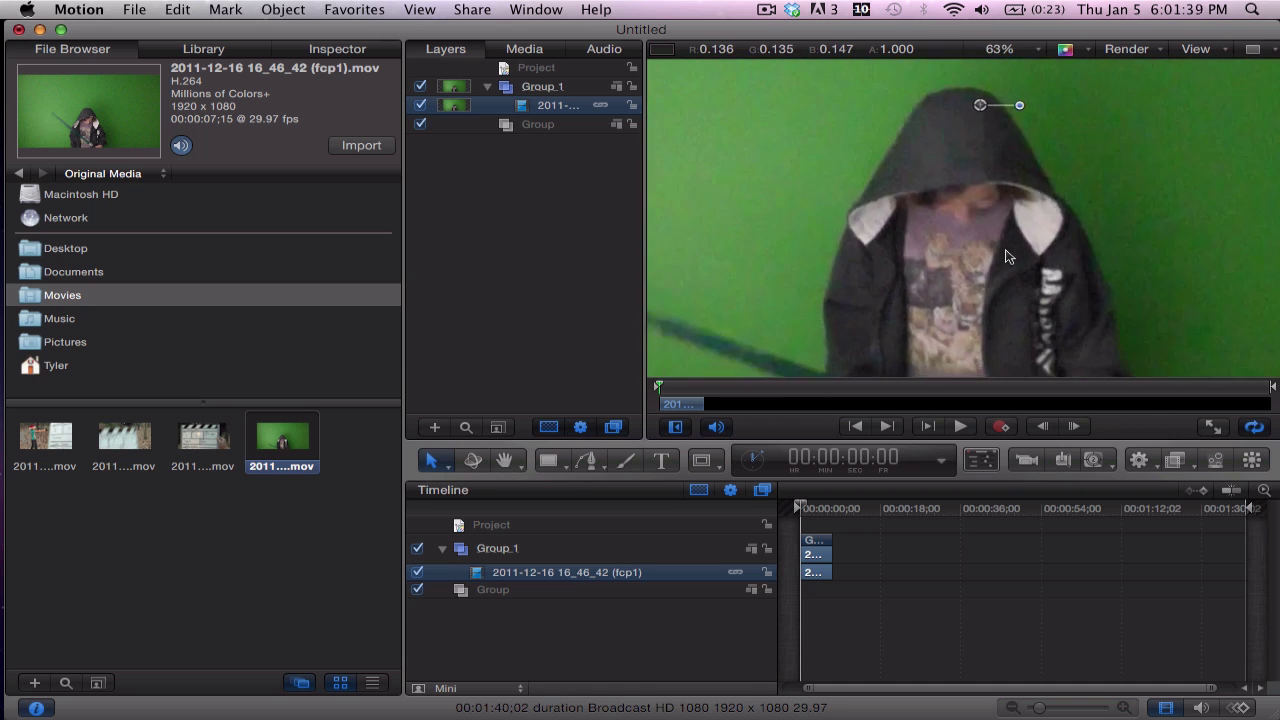
scroll(1005, 257, up, 3)
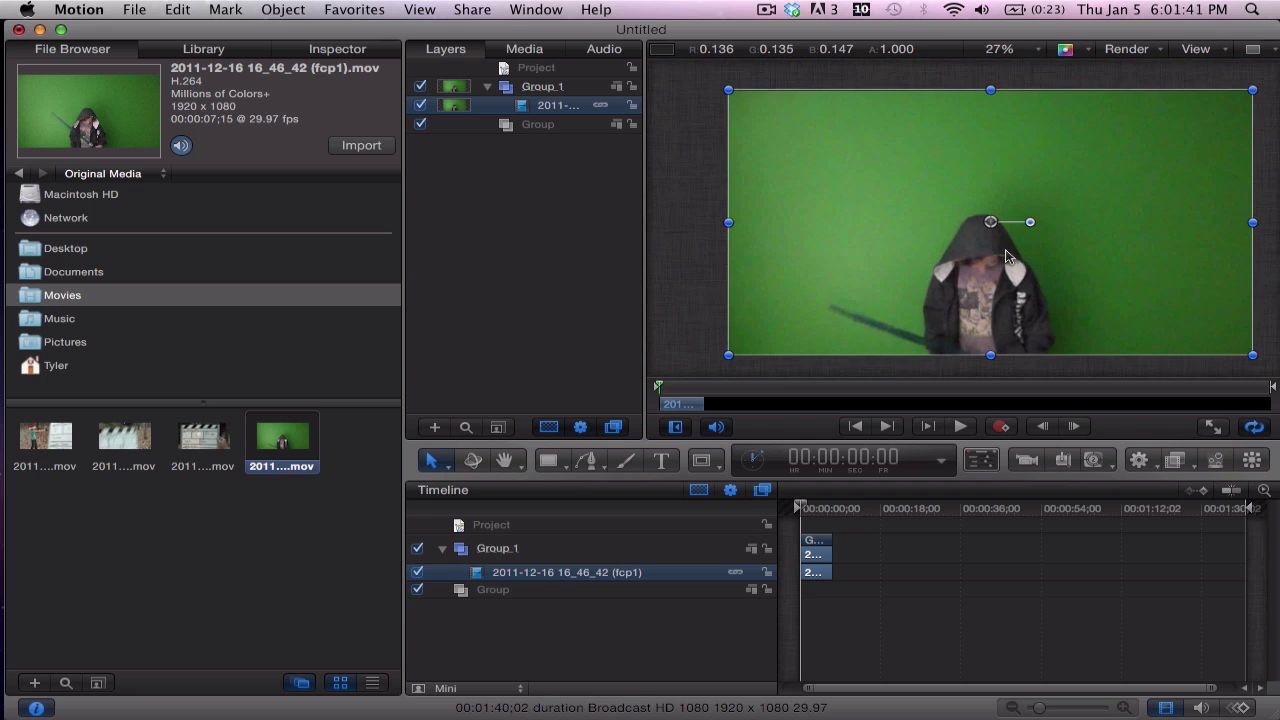
scroll(1005, 257, down, 2)
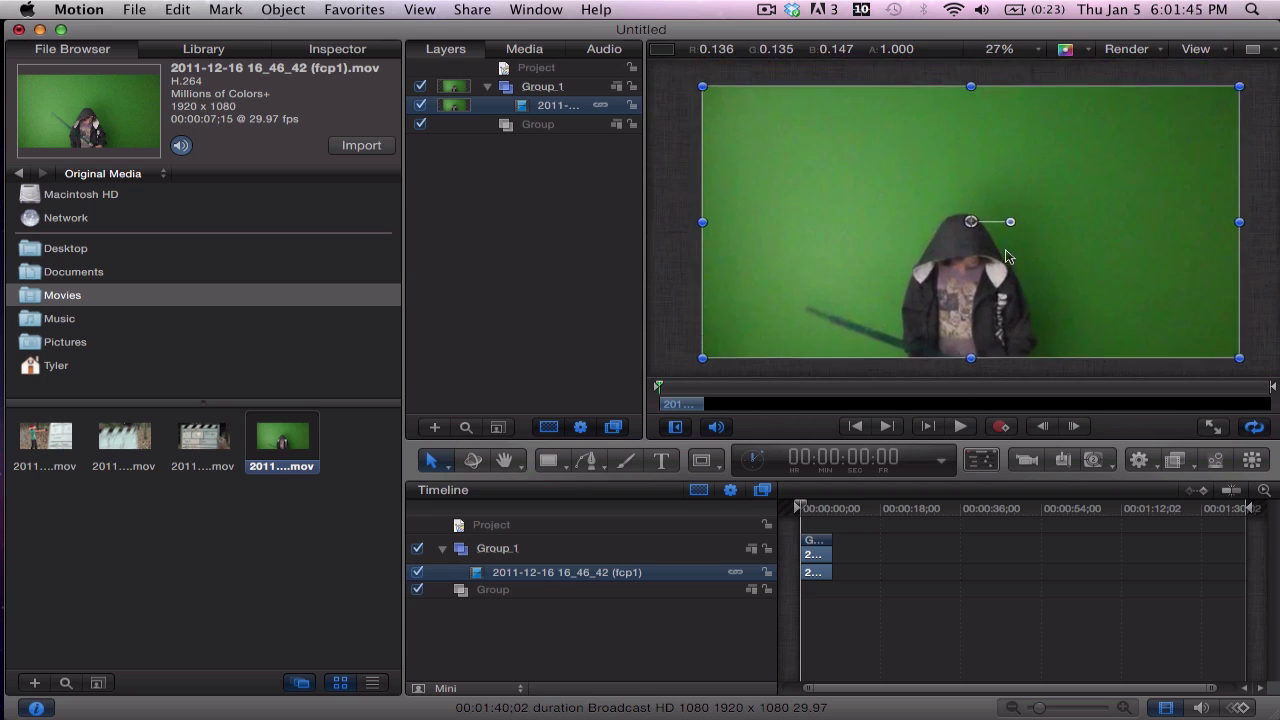
click(36, 708)
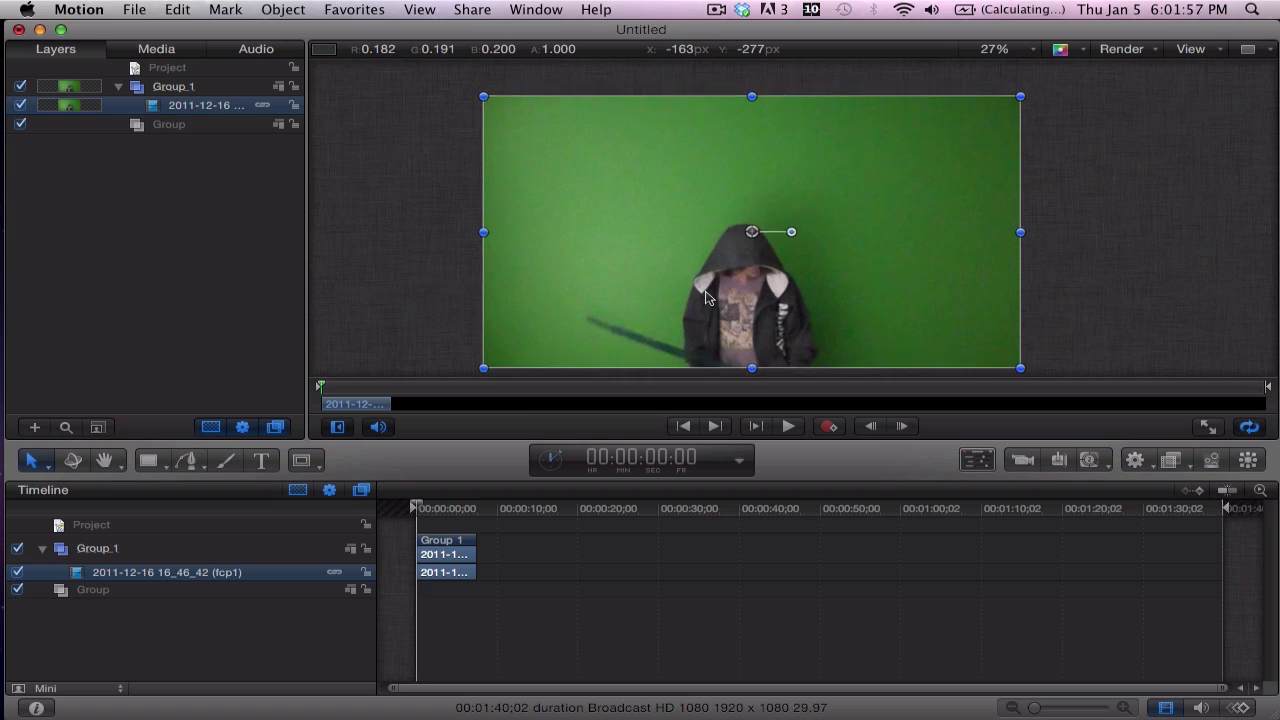
scroll(705, 297, down, 5)
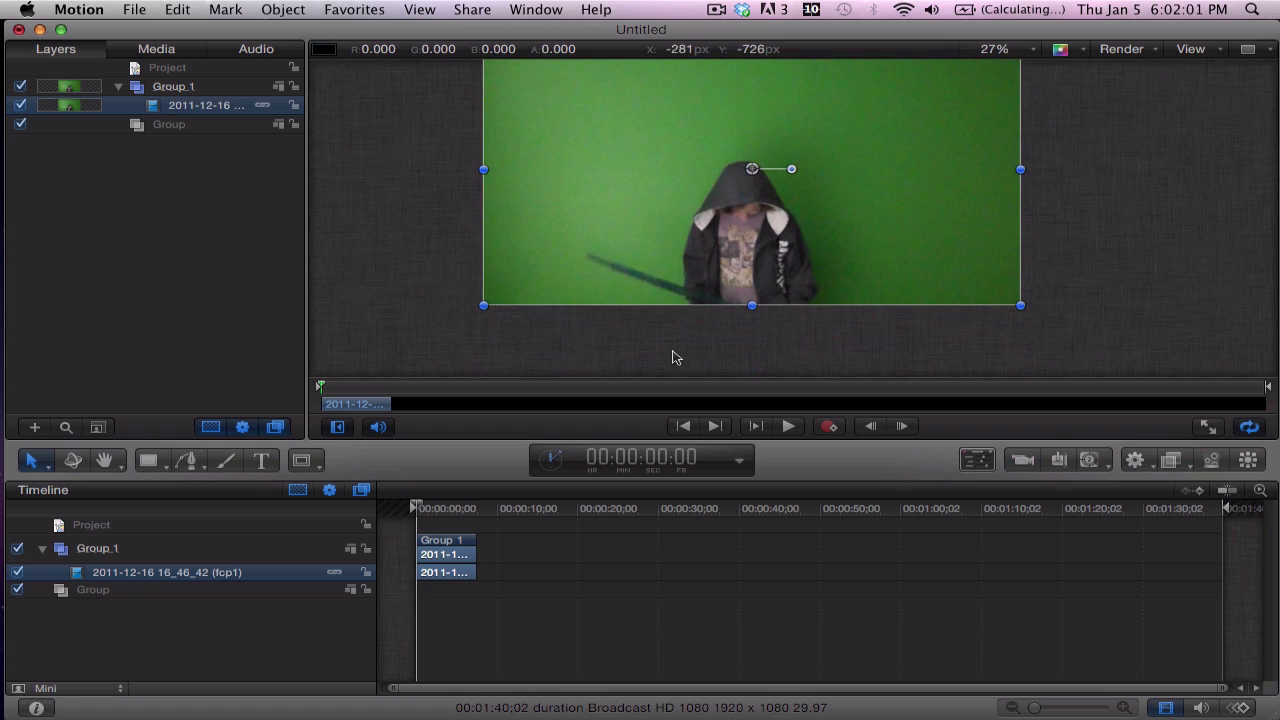
Draw a closed Bezier outline along the stick, from its far tip to the end near the body.
click(190, 461)
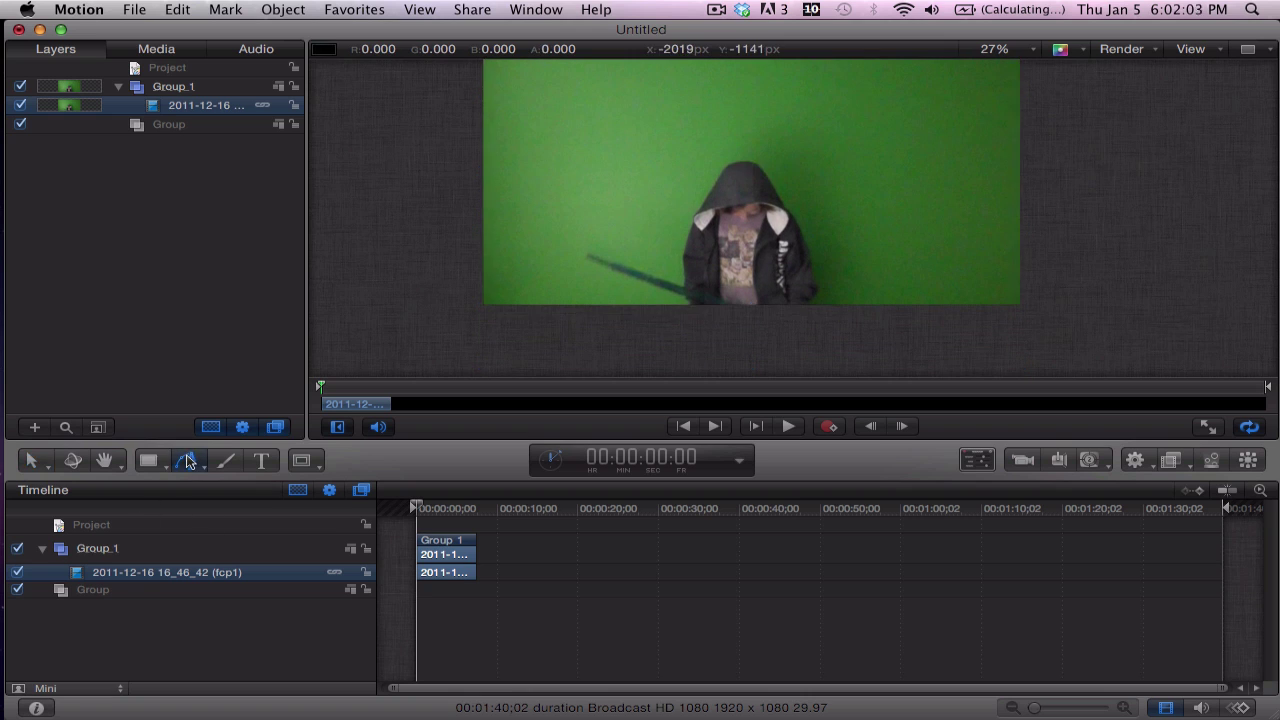
click(586, 259)
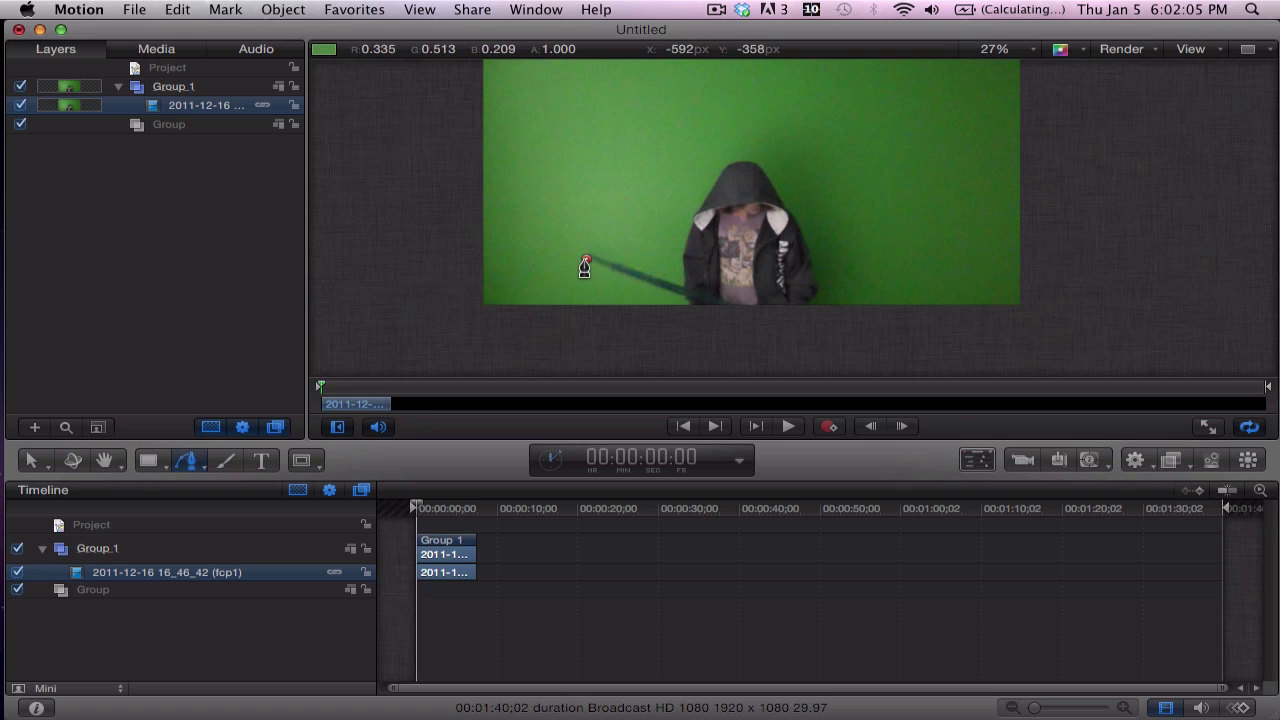
click(719, 312)
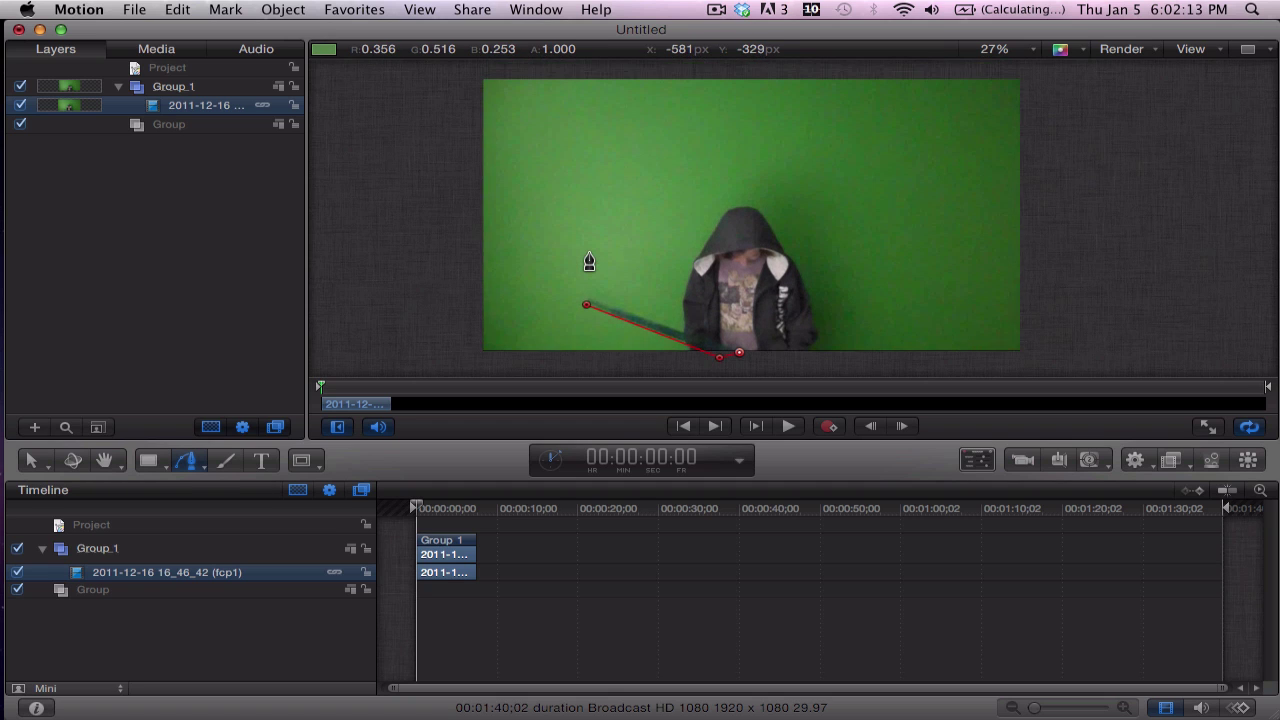
scroll(589, 262, up, 3)
scroll(640, 280, left, 2)
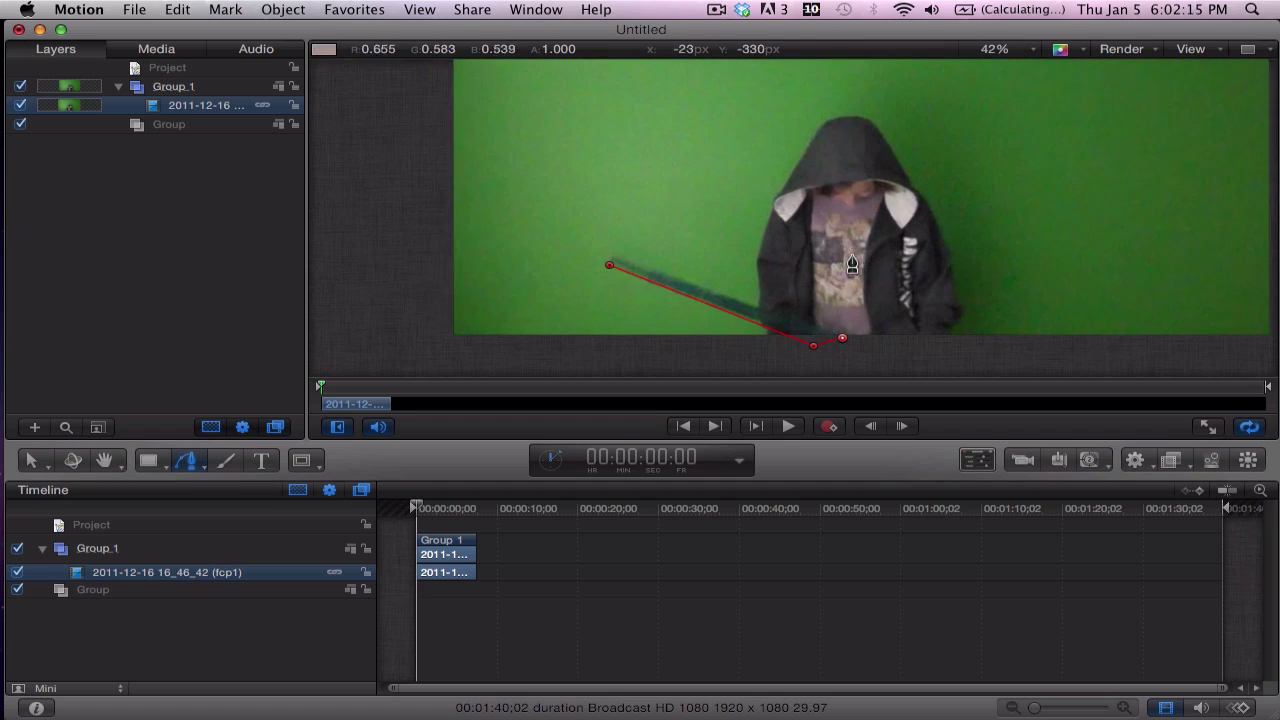
scroll(685, 303, up, 5)
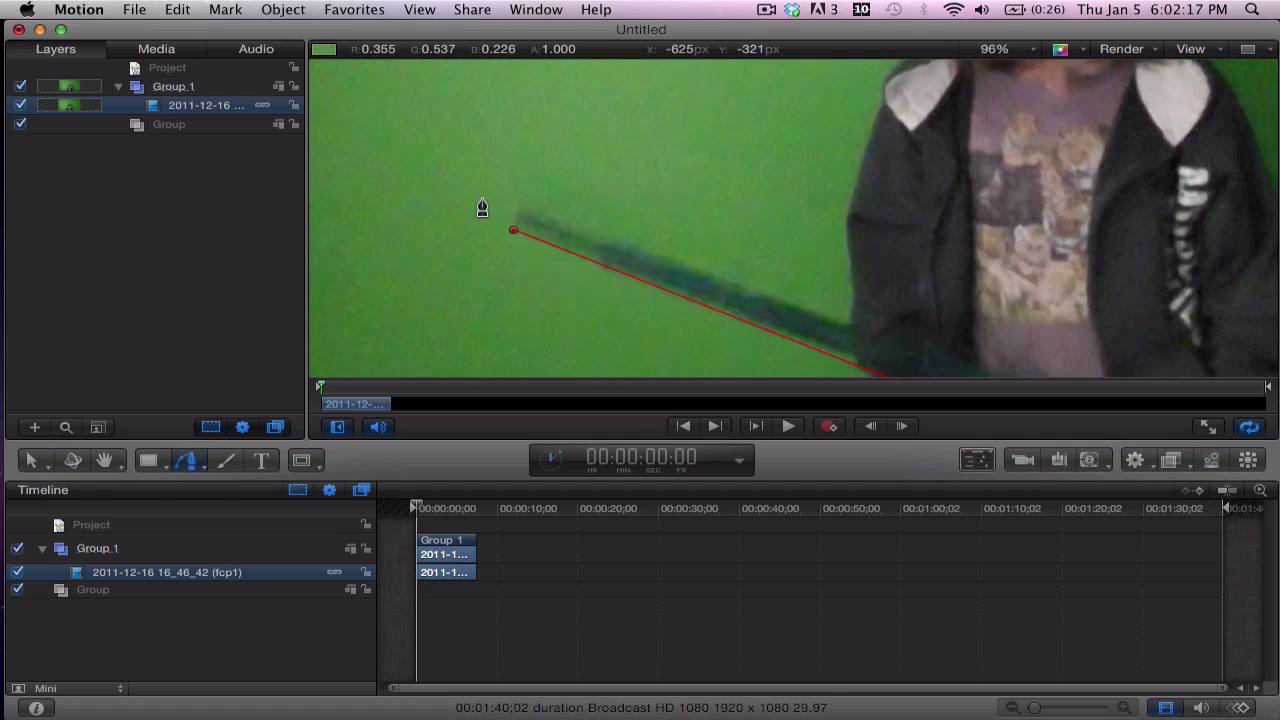
click(525, 209)
click(516, 216)
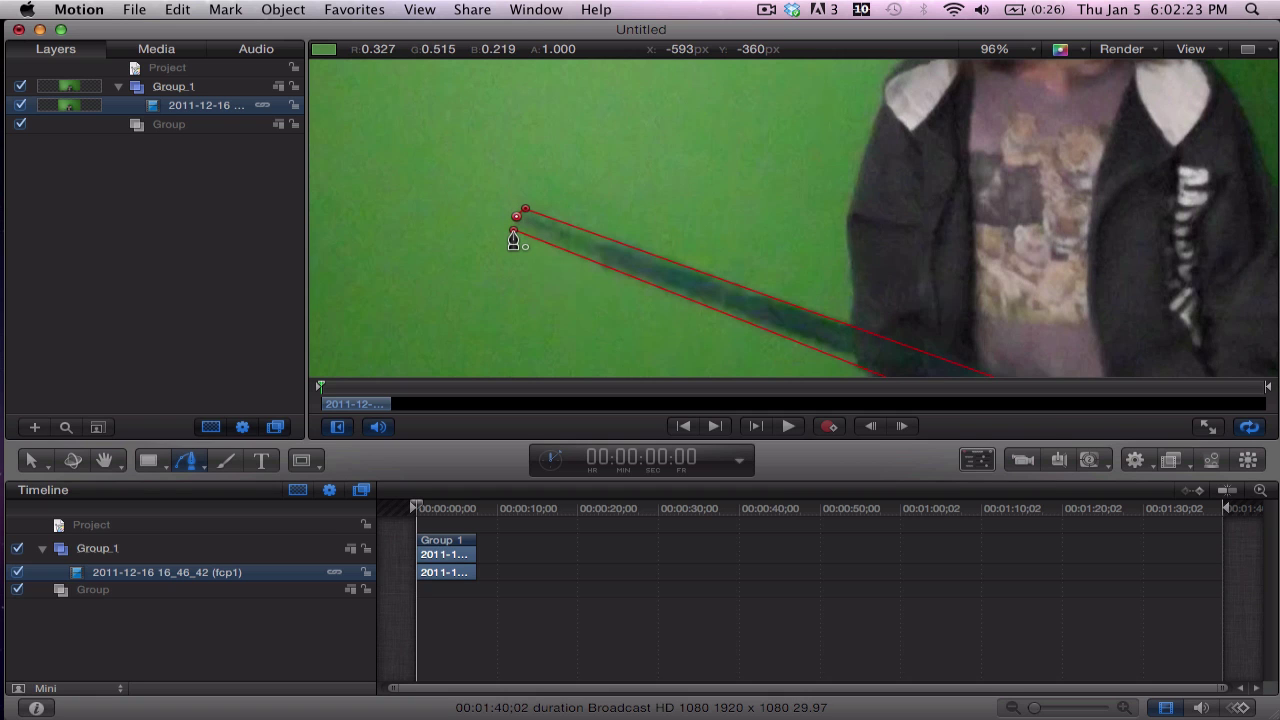
click(513, 238)
scroll(700, 243, down, 5)
scroll(762, 242, right, 10)
scroll(762, 242, left, 8)
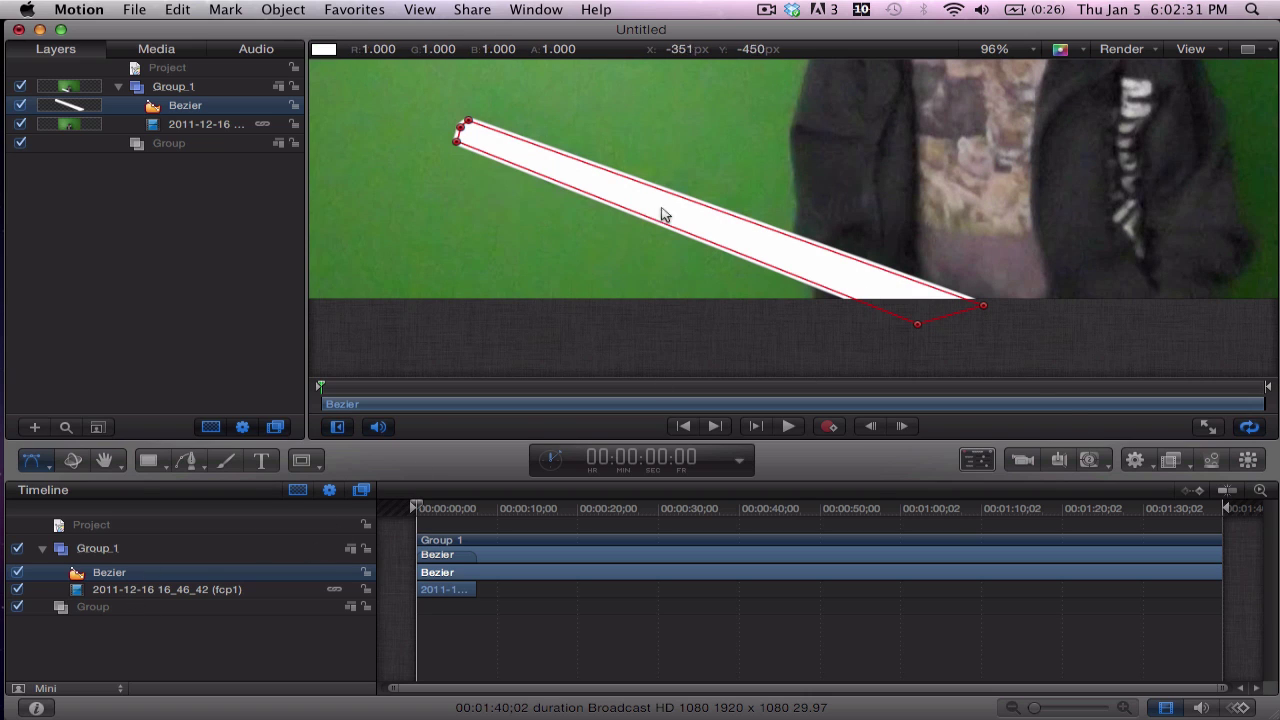
Set the Rectangle Mask tool's feather to 26 in its HUD.
click(306, 466)
click(977, 460)
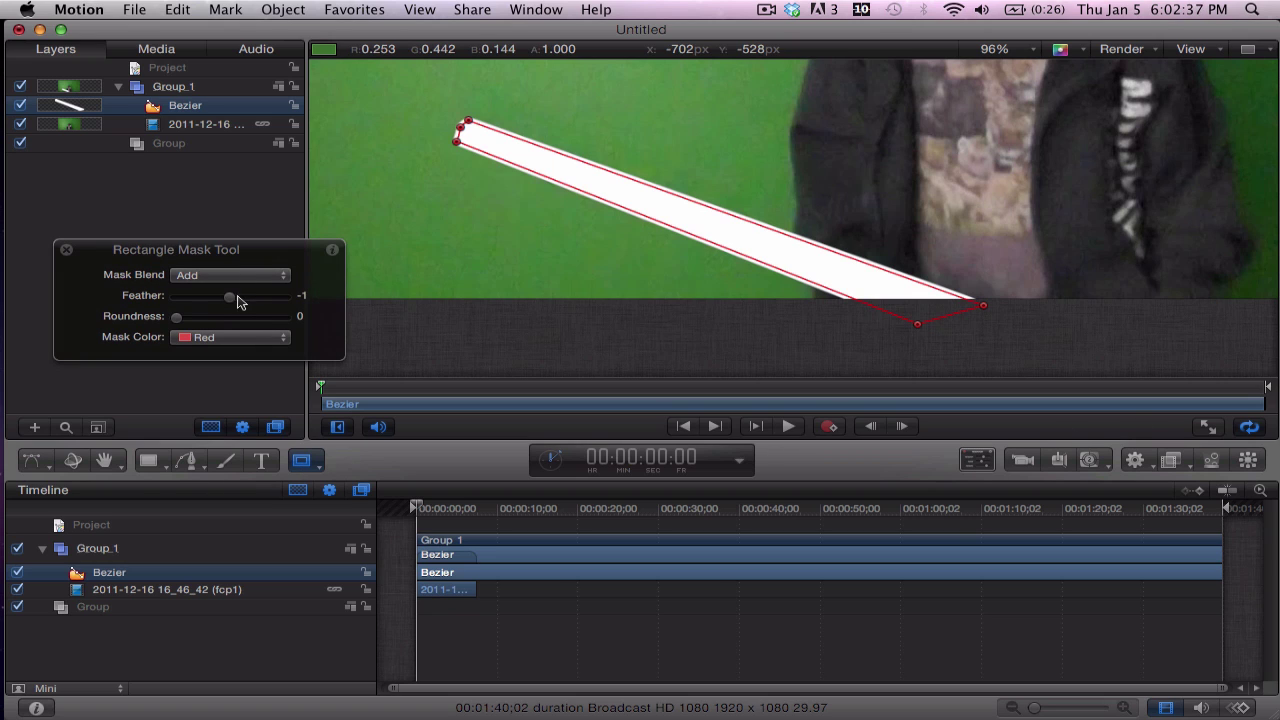
drag(231, 303, 290, 304)
Close the mask HUD, bring the Inspector back and view the Bezier shape's settings.
click(66, 251)
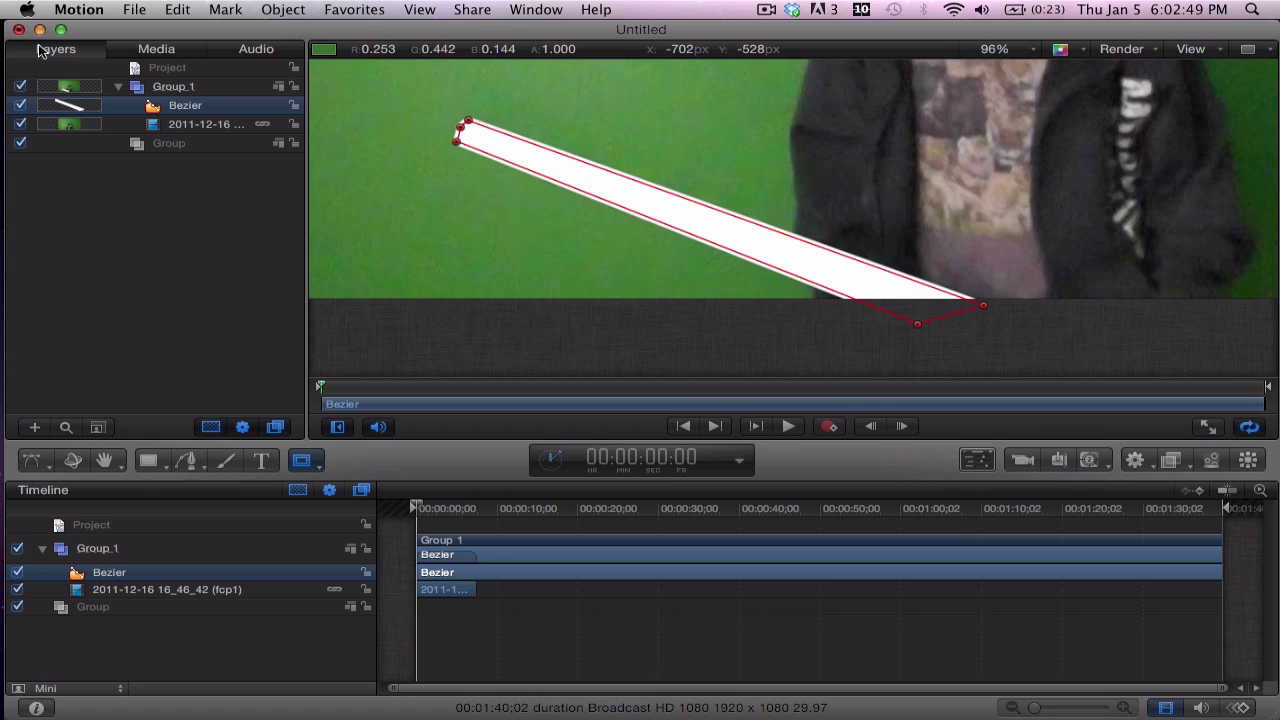
click(36, 707)
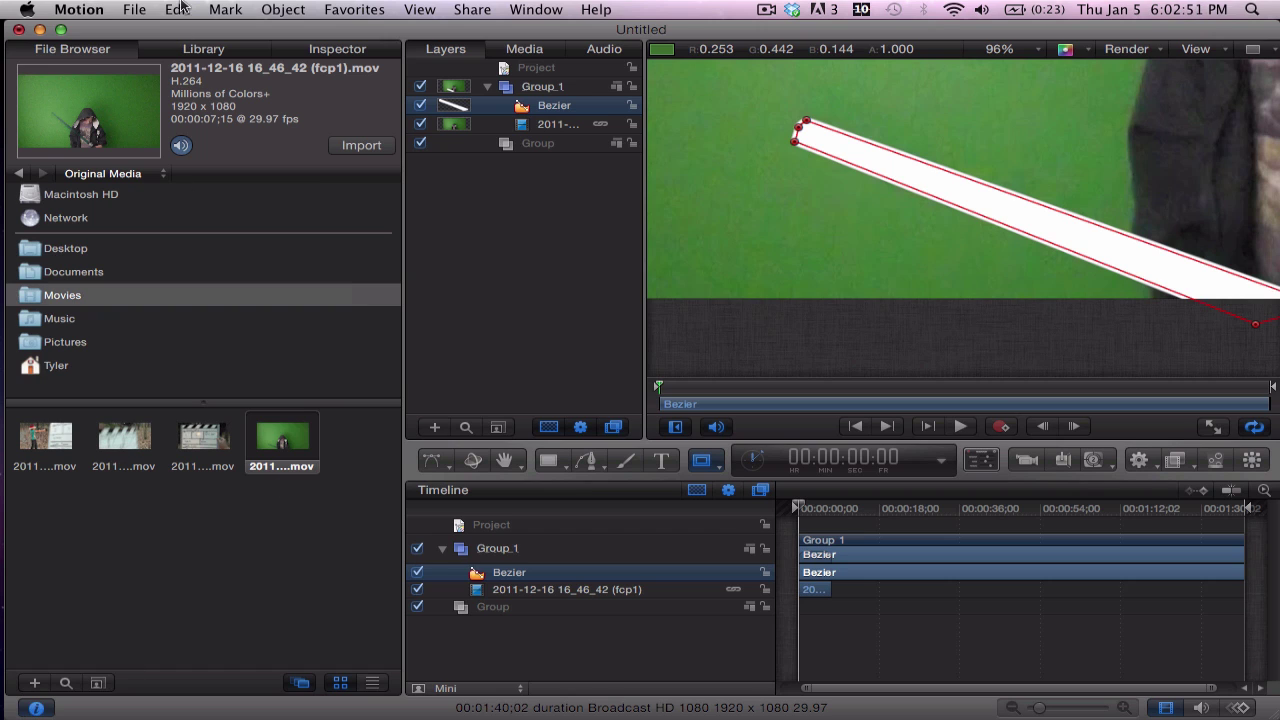
click(358, 51)
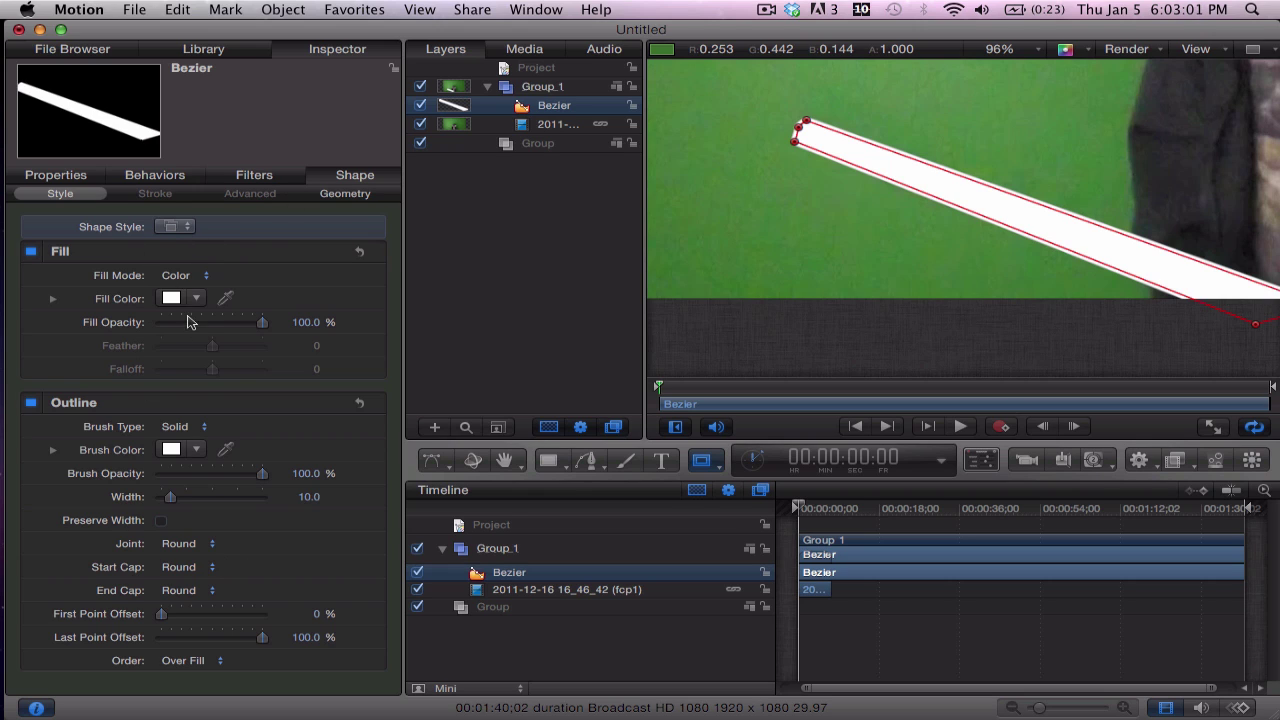
mouse_move(202, 298)
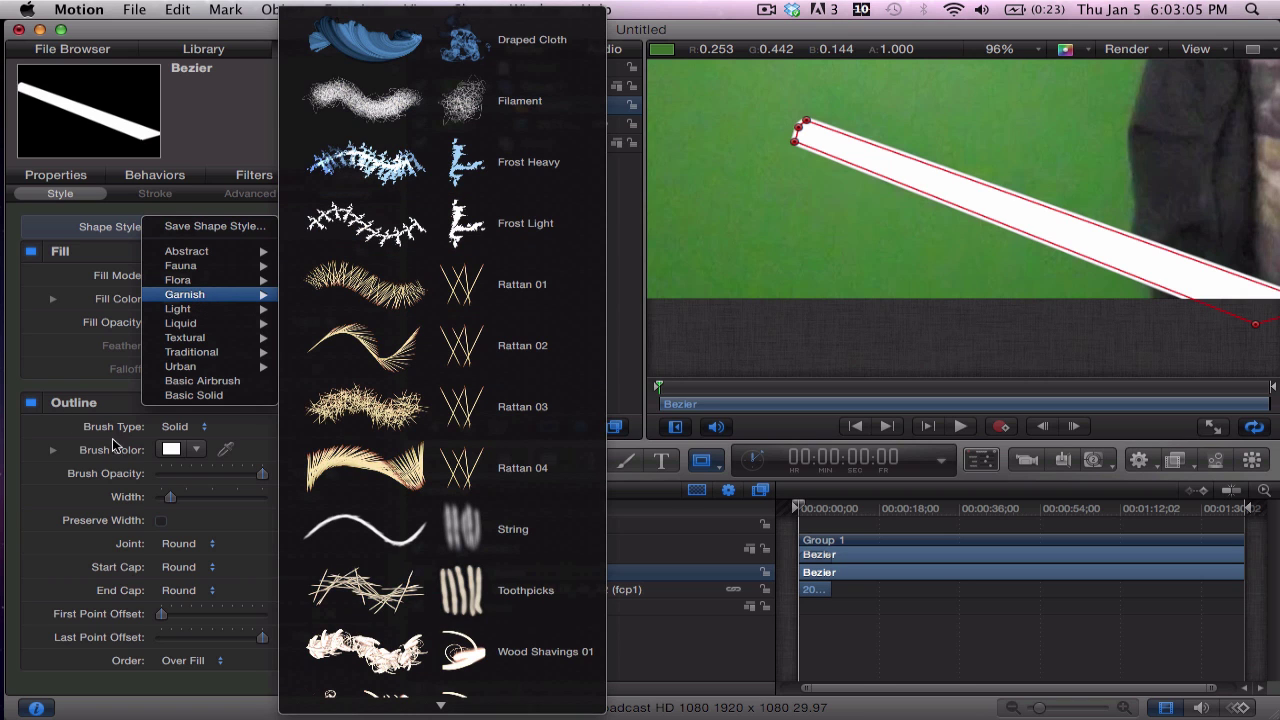
click(56, 362)
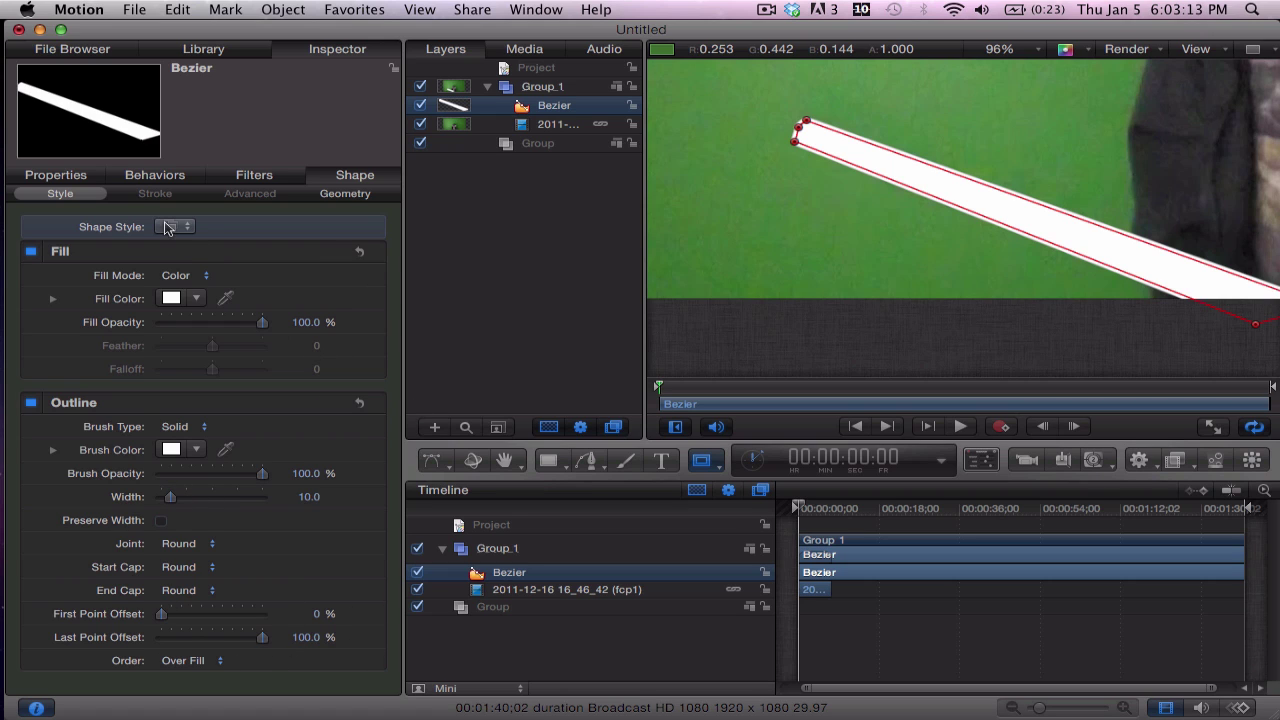
Slightly round the Bezier blade's corners in its Geometry settings.
click(236, 179)
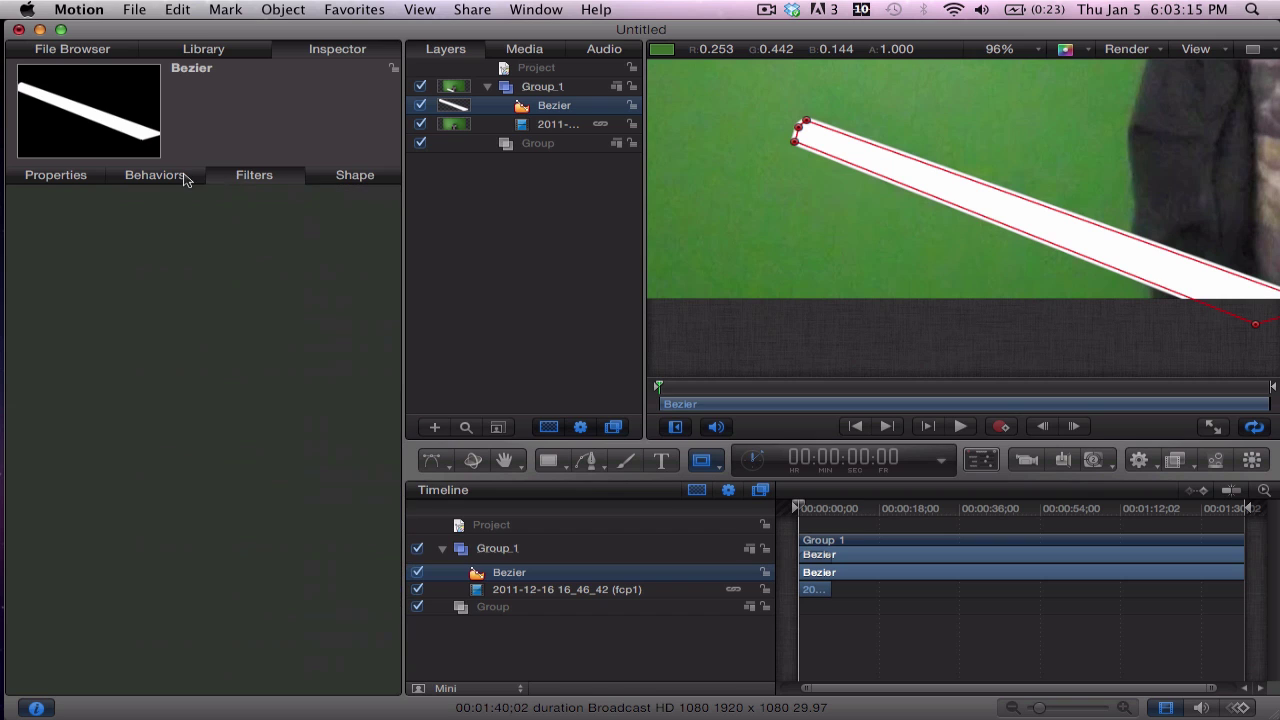
click(325, 174)
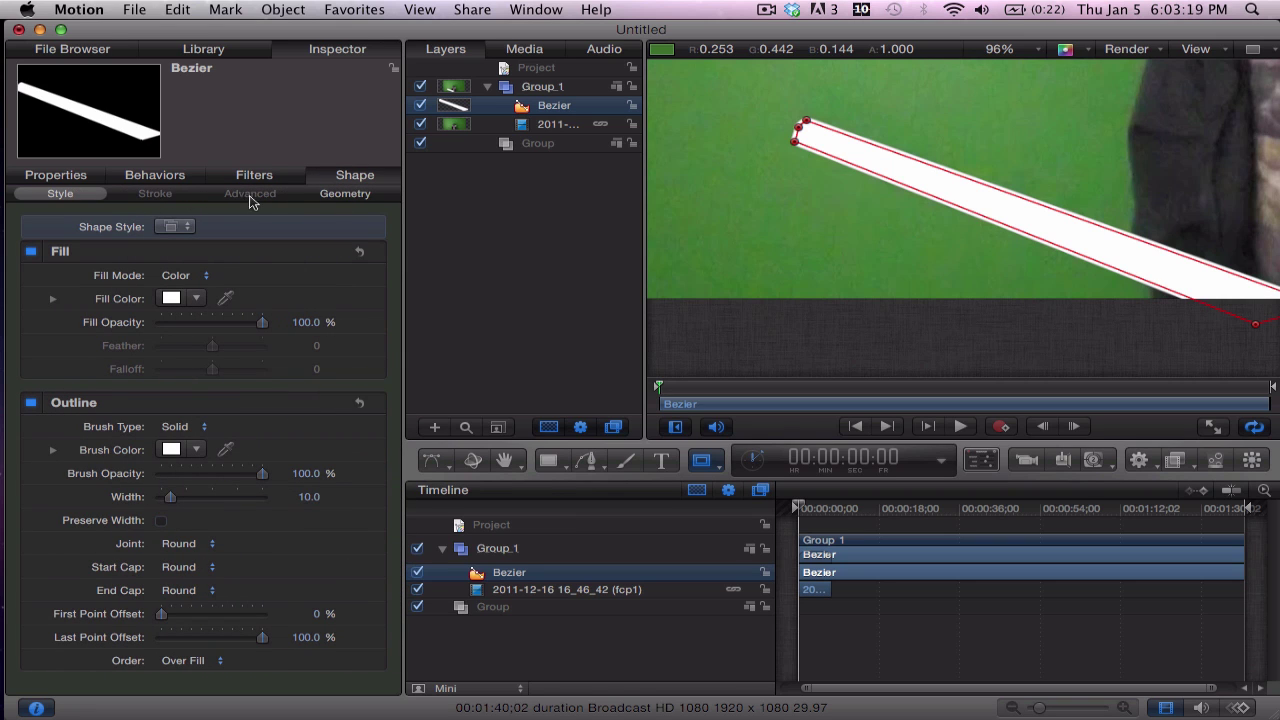
click(362, 197)
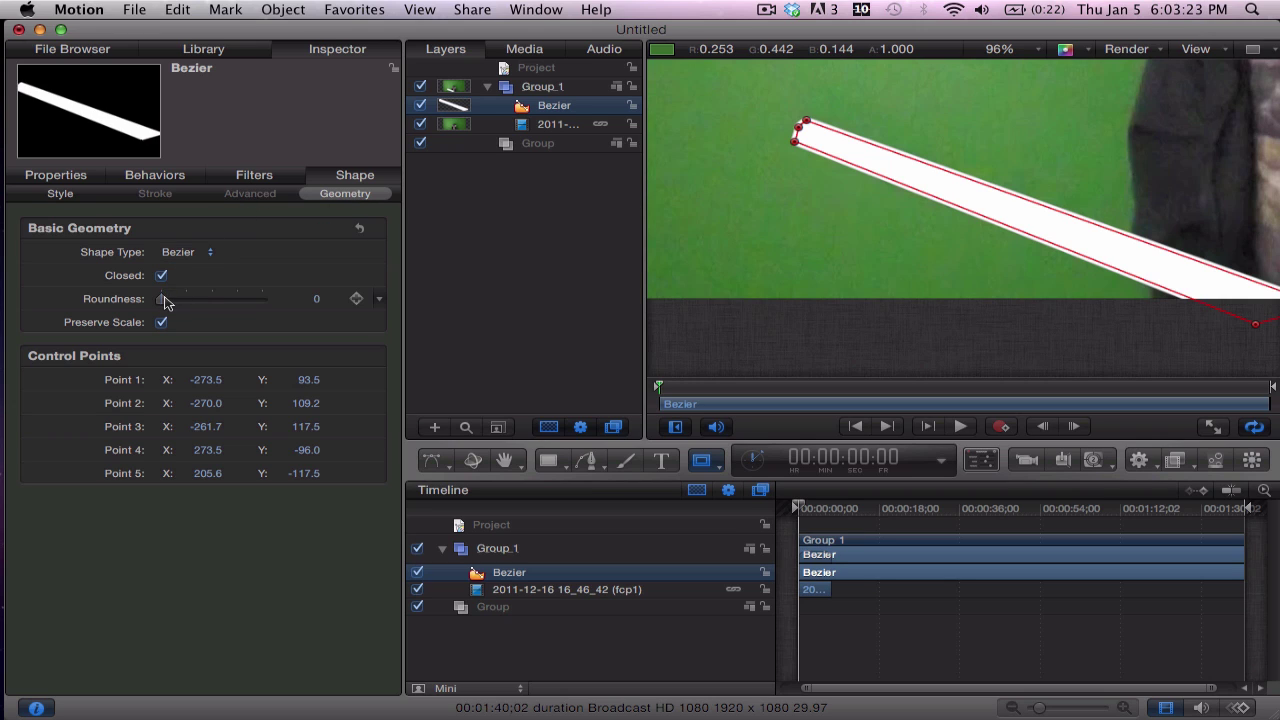
mouse_move(162, 299)
mouse_down()
mouse_move(188, 305)
mouse_move(173, 299)
mouse_up()
Show the Bezier shape's Filters pane in the Inspector.
click(160, 178)
click(70, 174)
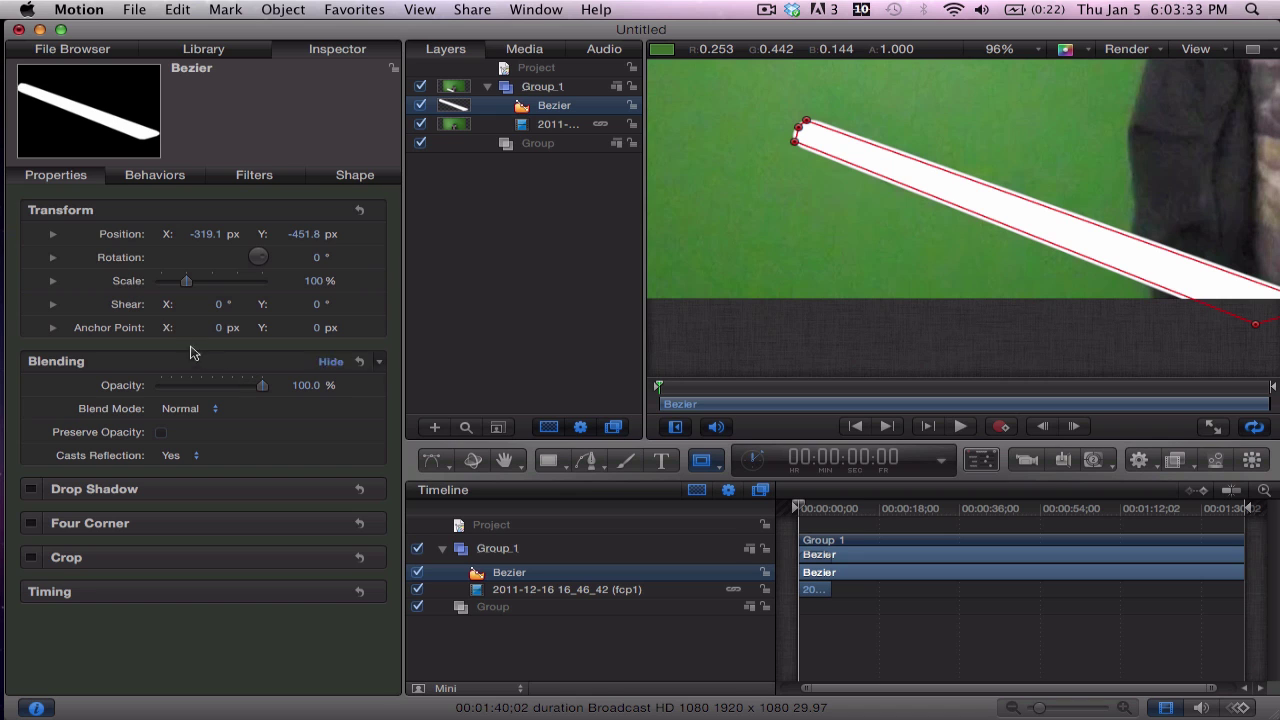
click(252, 178)
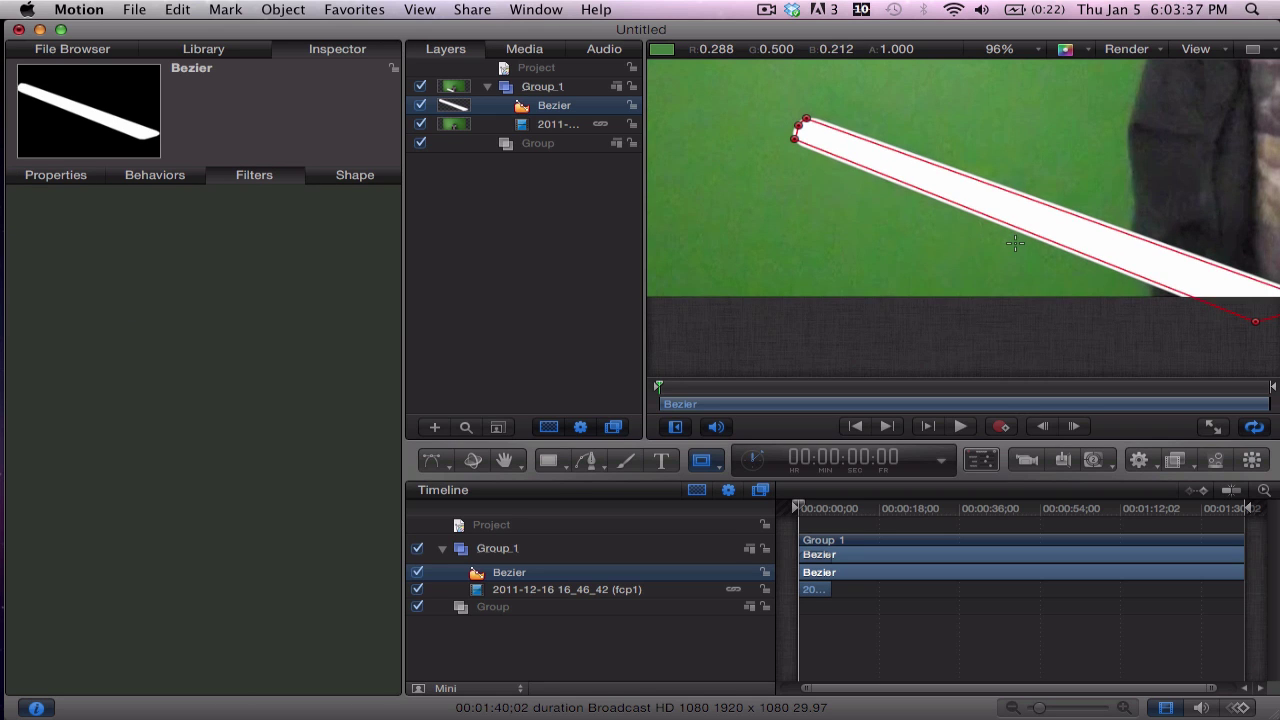
Turn on keyframe recording, switch to Edit Points, and zoom the timeline to single frames.
scroll(1015, 243, down, 3)
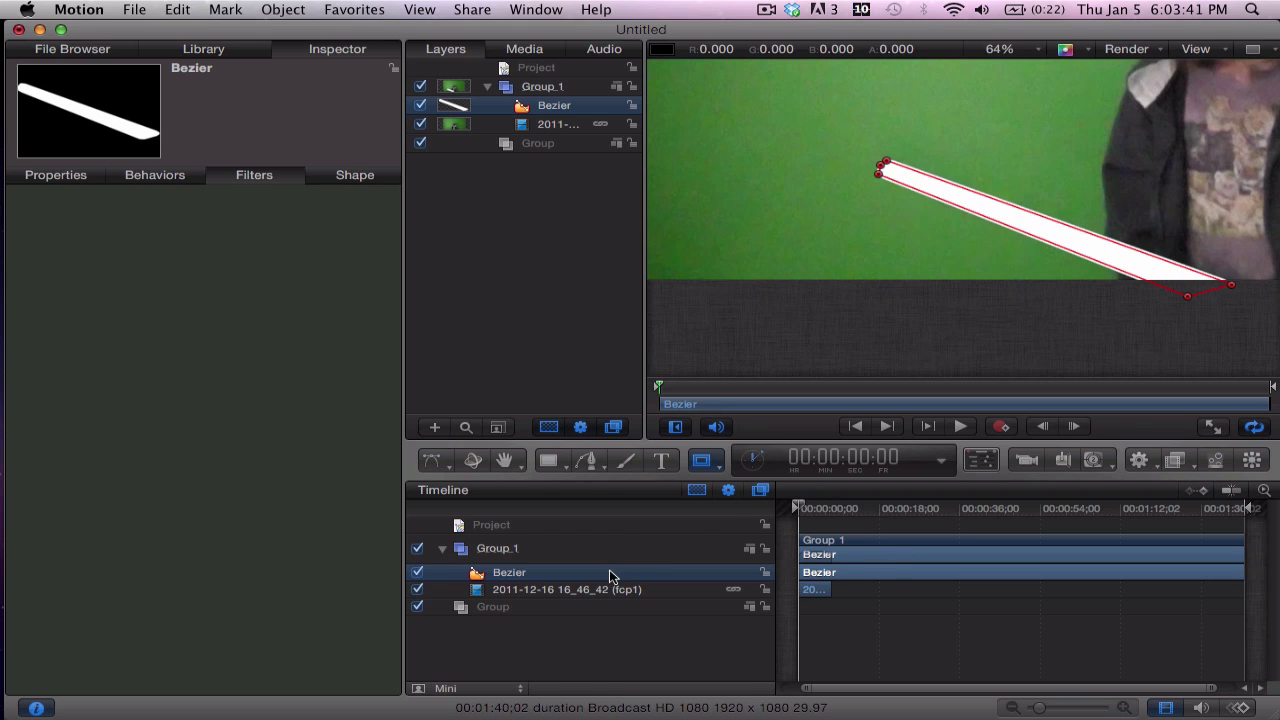
click(1002, 427)
click(981, 460)
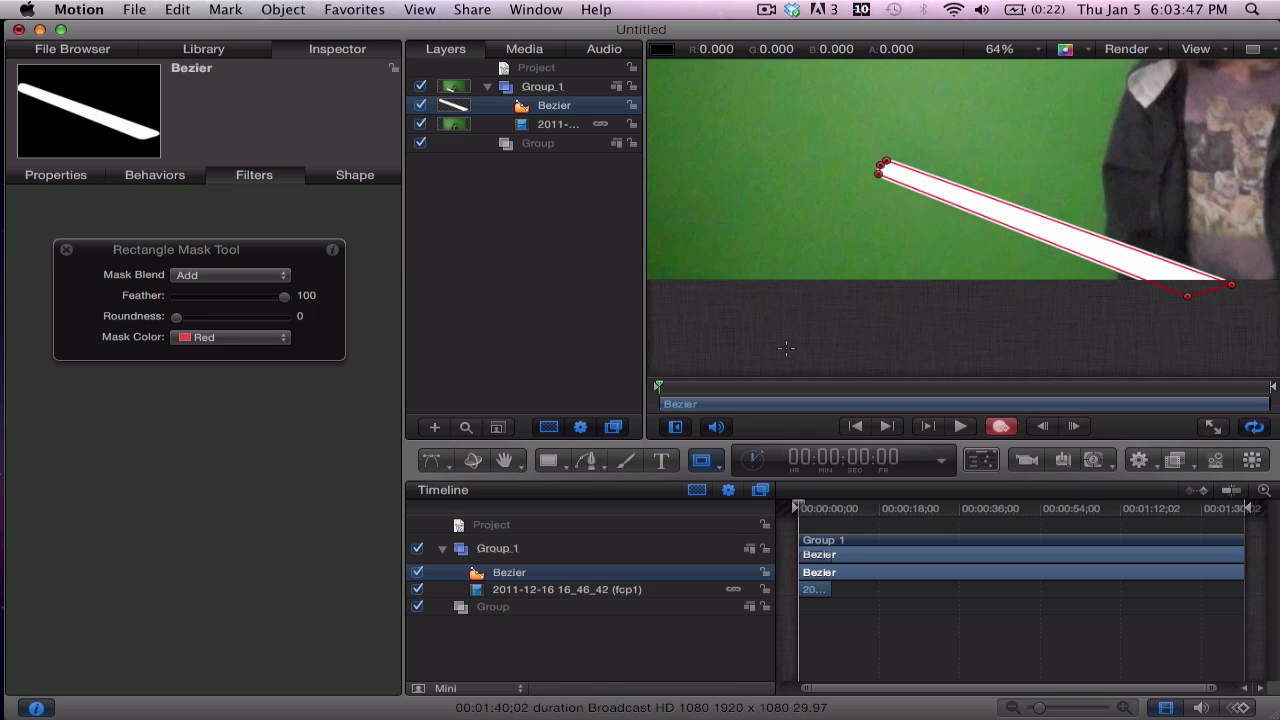
drag(428, 464, 507, 644)
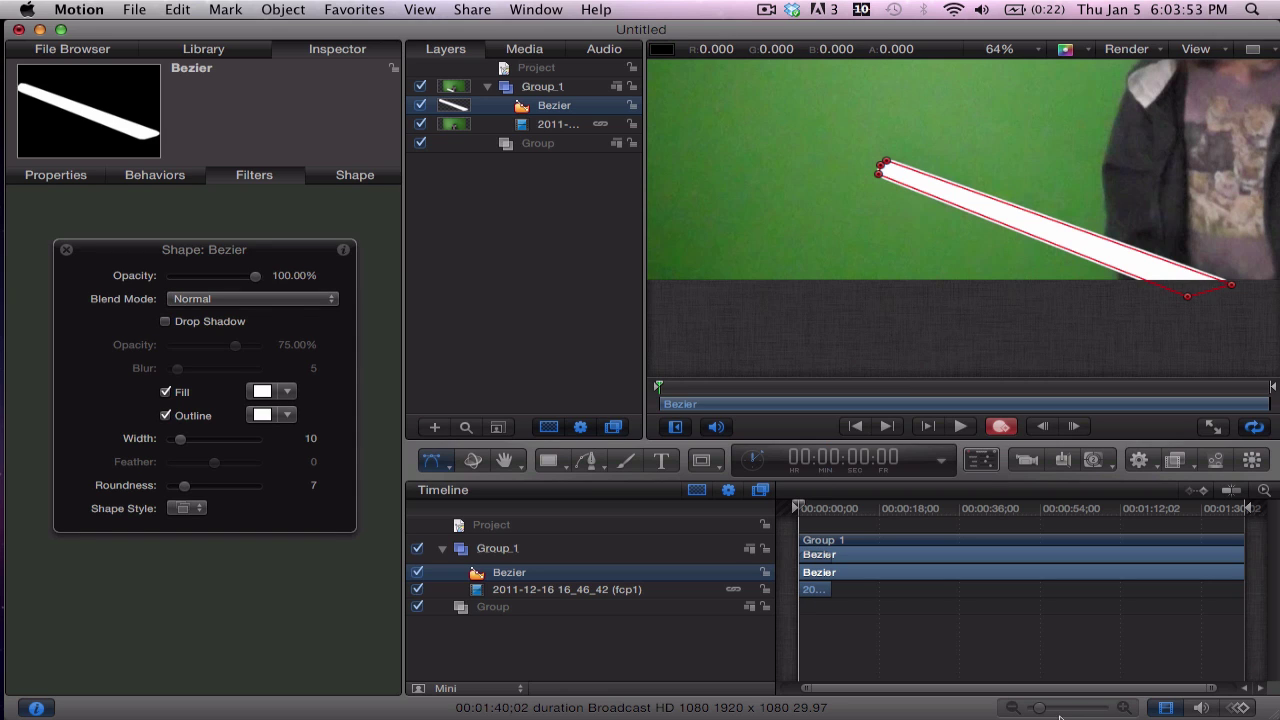
drag(1045, 709, 1110, 711)
At frame 1, hide the Bezier layer and move the blade's left-end points onto the stick.
drag(800, 509, 812, 511)
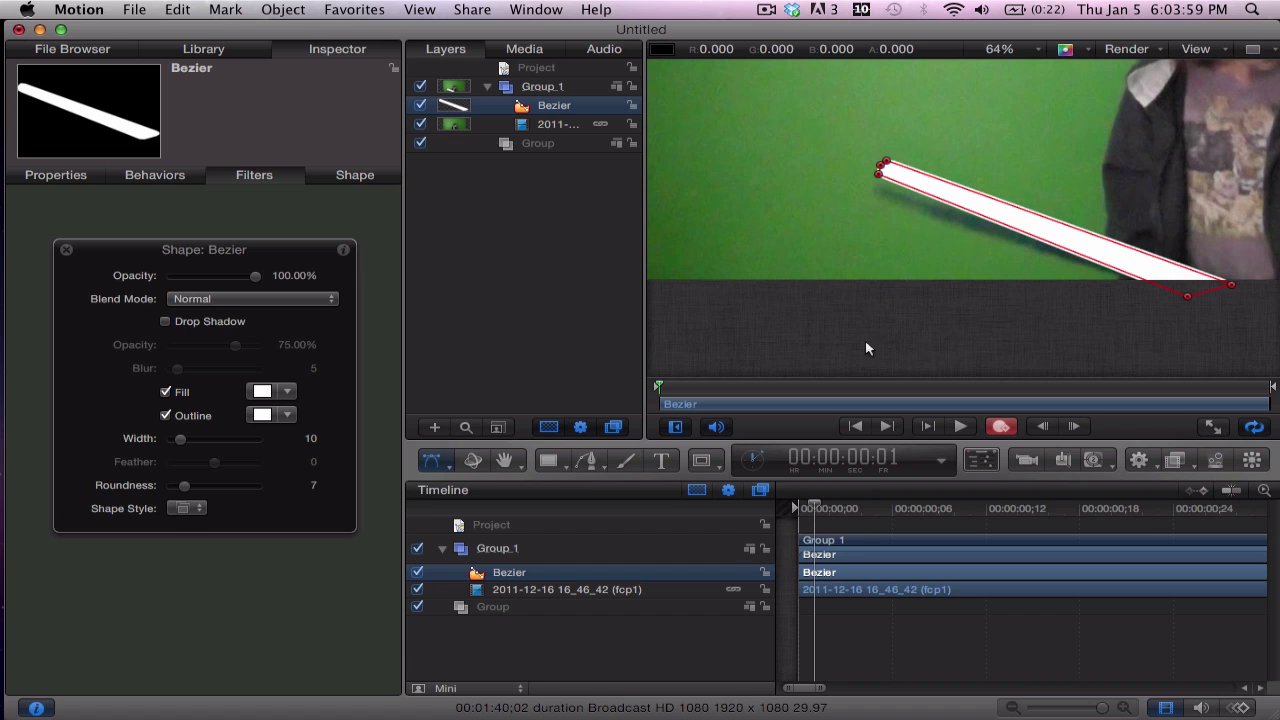
mouse_move(879, 180)
mouse_down()
mouse_move(879, 222)
mouse_move(879, 199)
mouse_up()
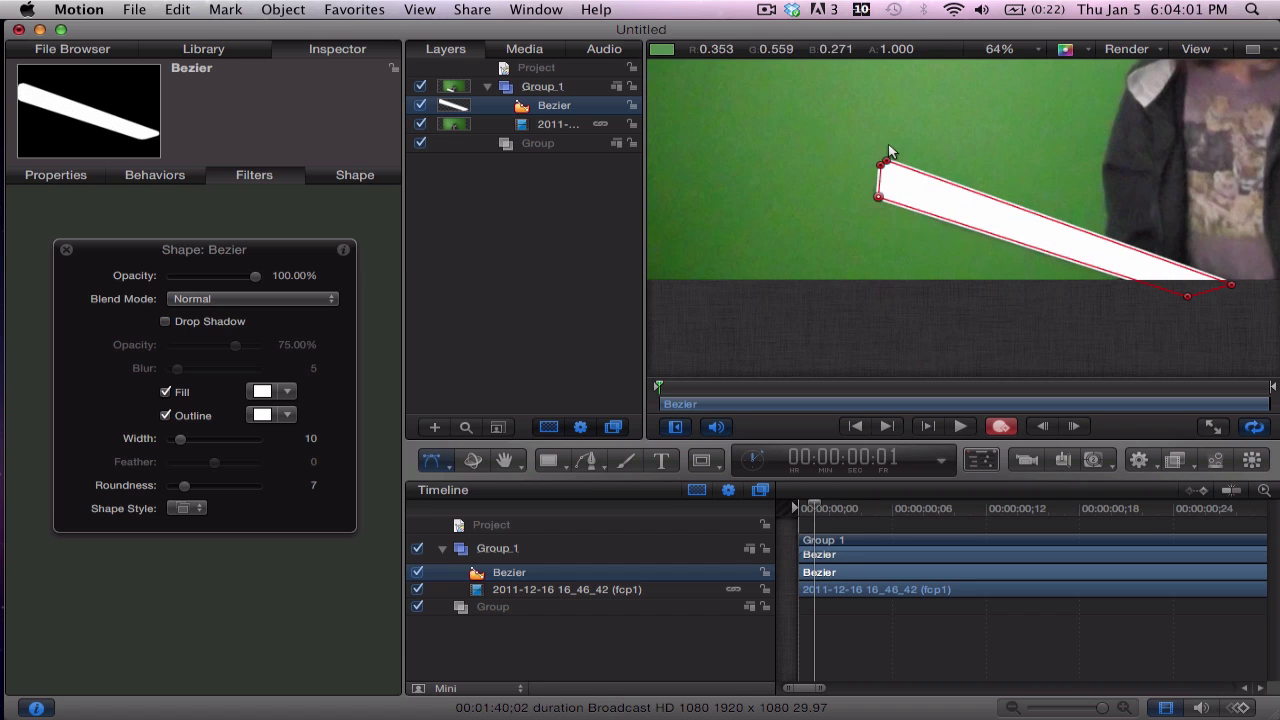
click(418, 574)
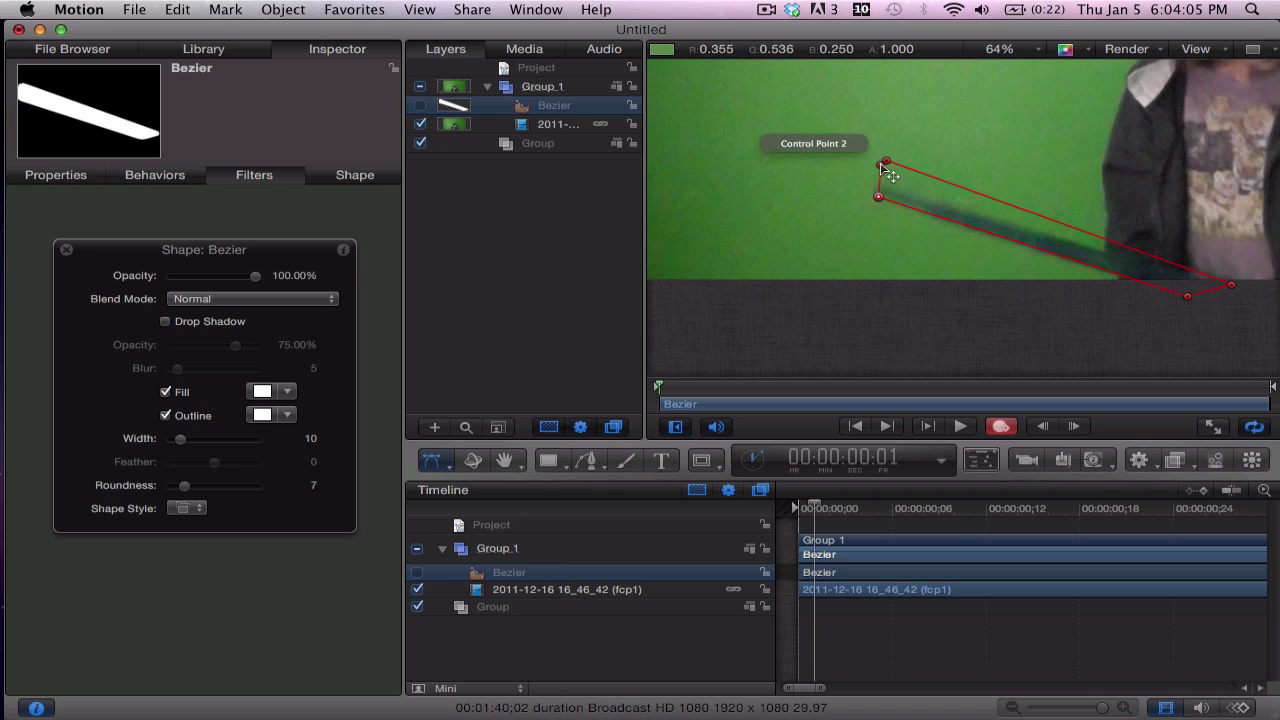
drag(884, 163, 886, 187)
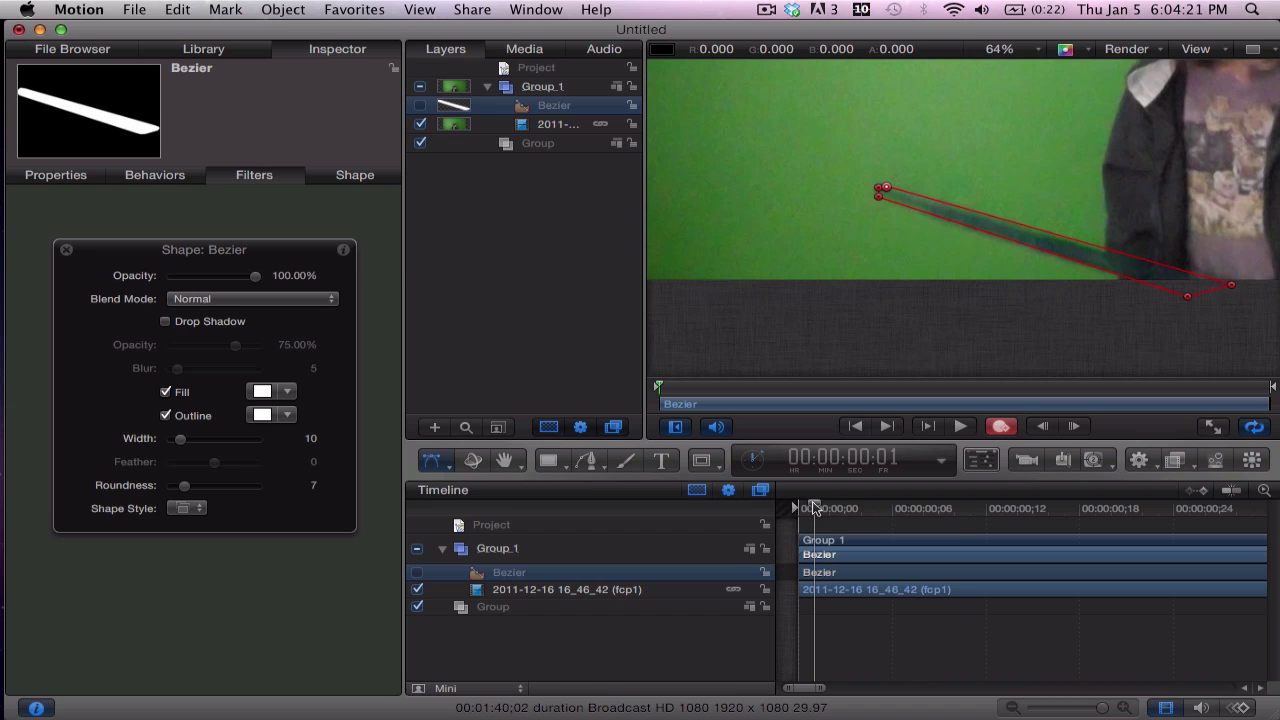
At frame 2, pull the blade's top and right-end points down to follow the stick.
mouse_move(813, 507)
mouse_down()
mouse_move(799, 507)
mouse_move(828, 510)
mouse_up()
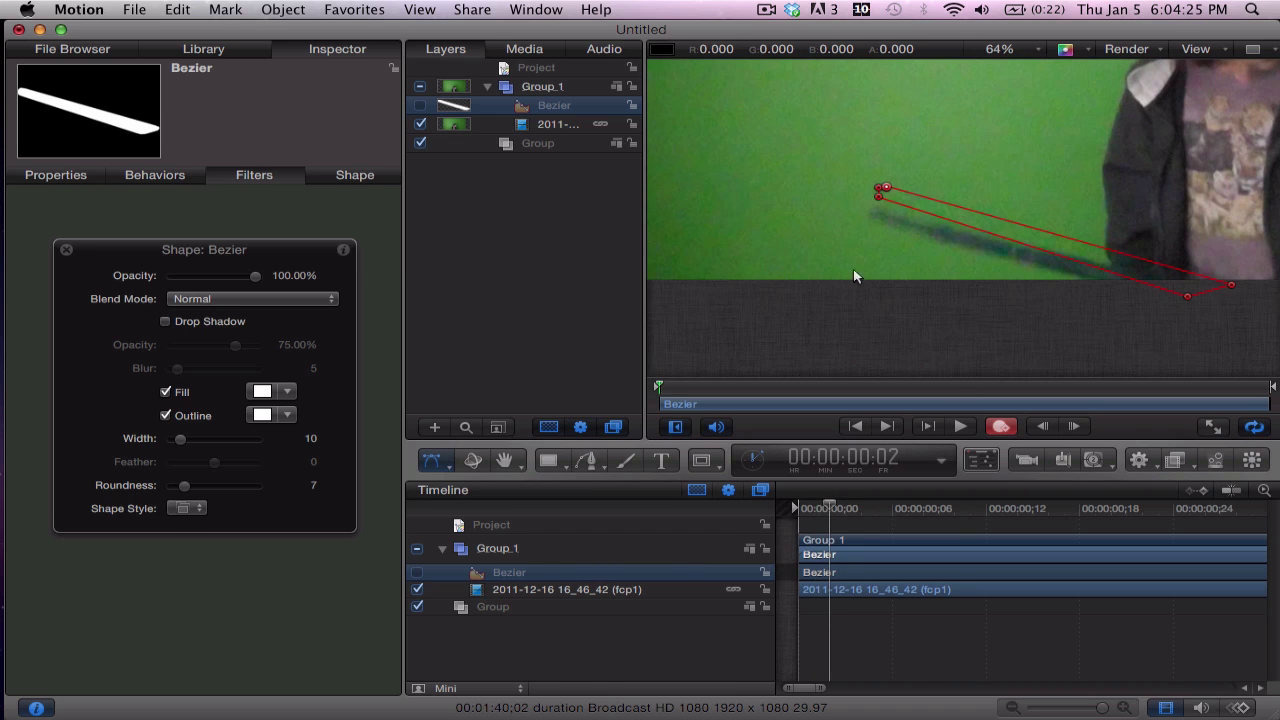
mouse_move(877, 194)
mouse_down()
mouse_move(870, 227)
mouse_move(876, 189)
mouse_move(870, 214)
mouse_up()
click(890, 198)
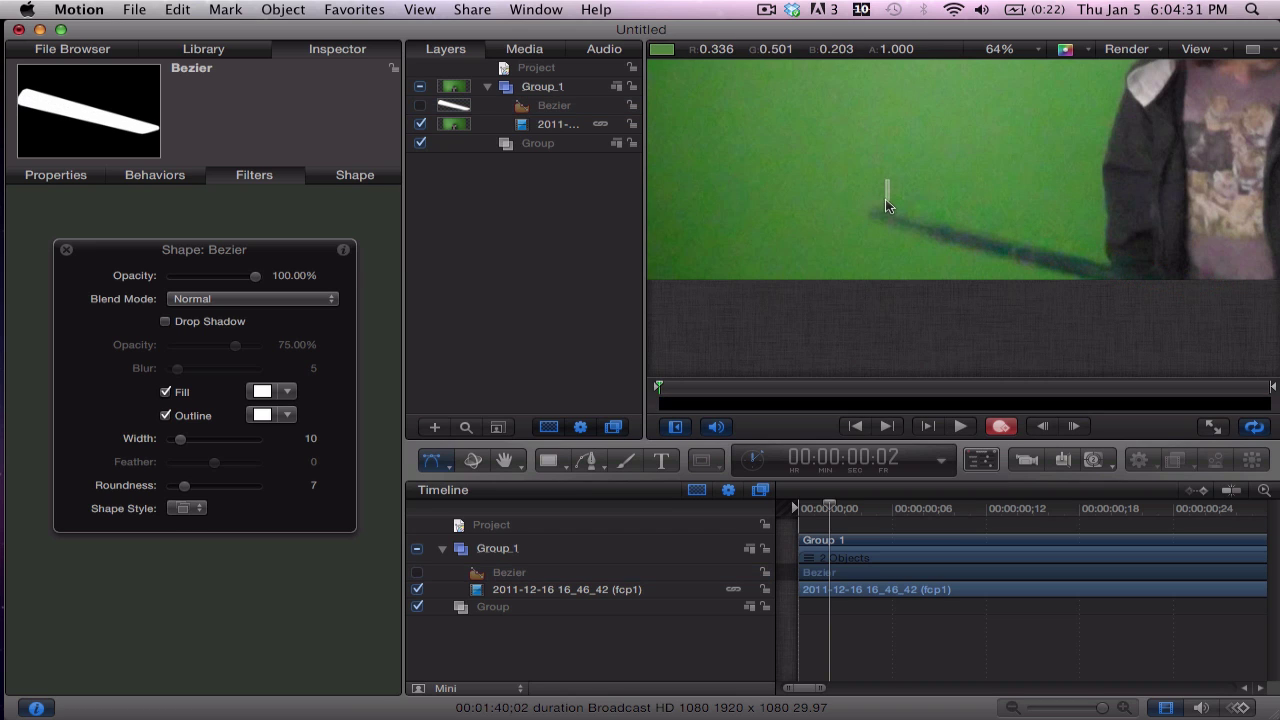
click(563, 572)
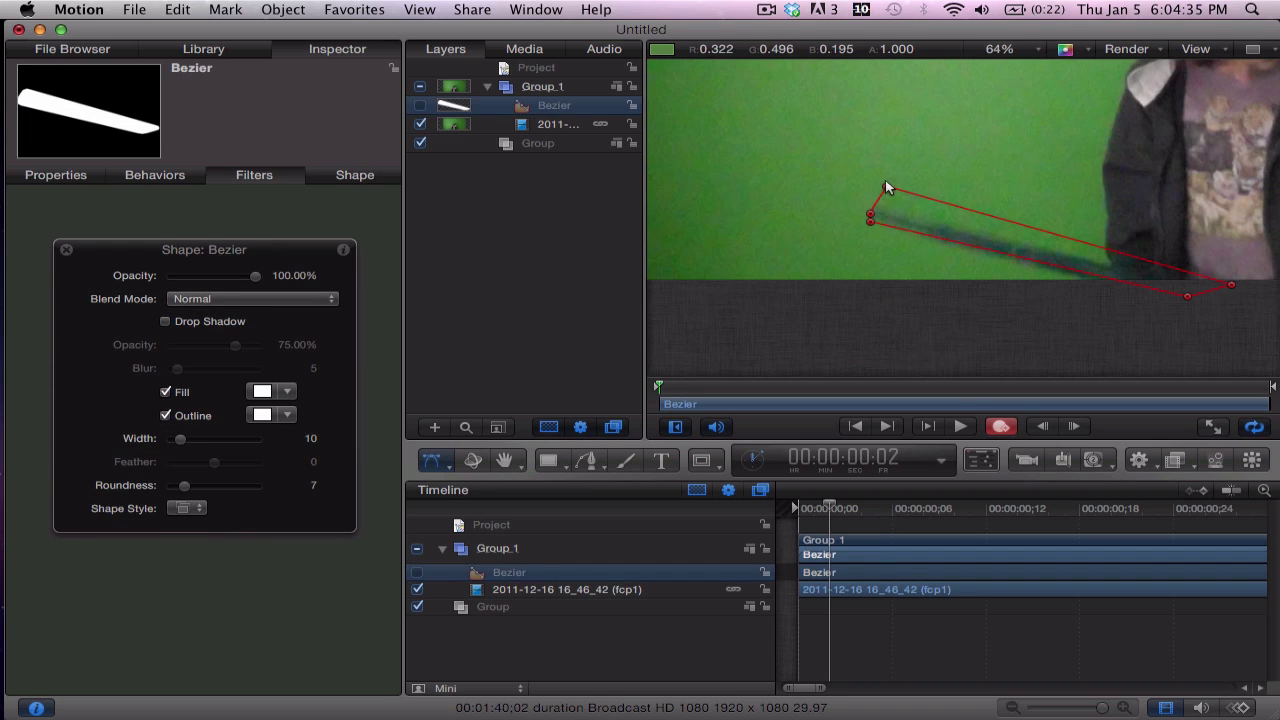
drag(886, 189, 881, 212)
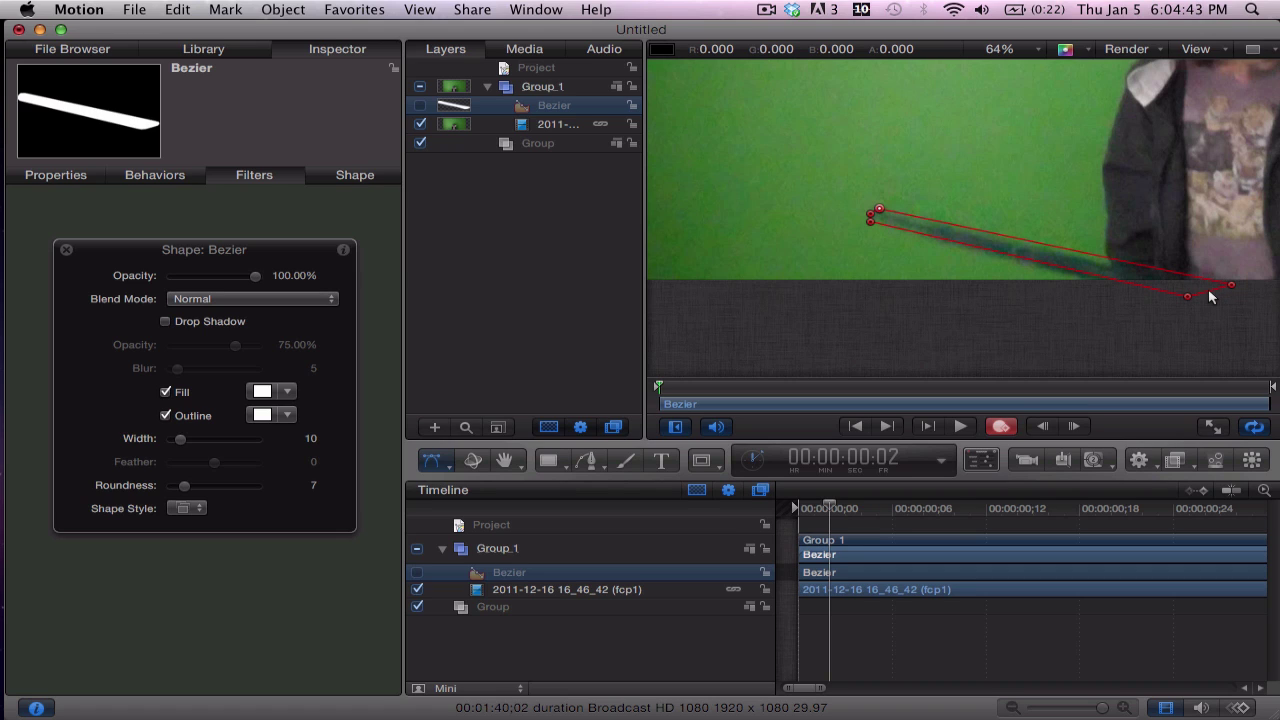
drag(1209, 296, 1207, 309)
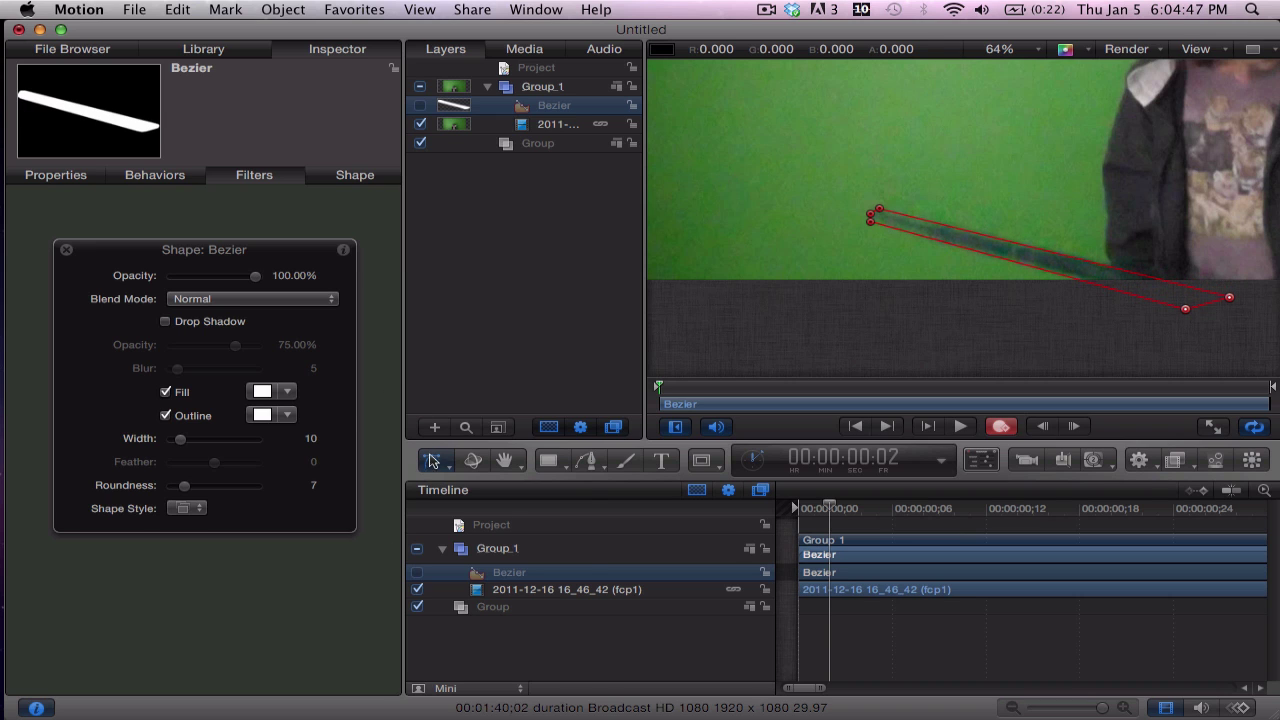
drag(432, 462, 470, 489)
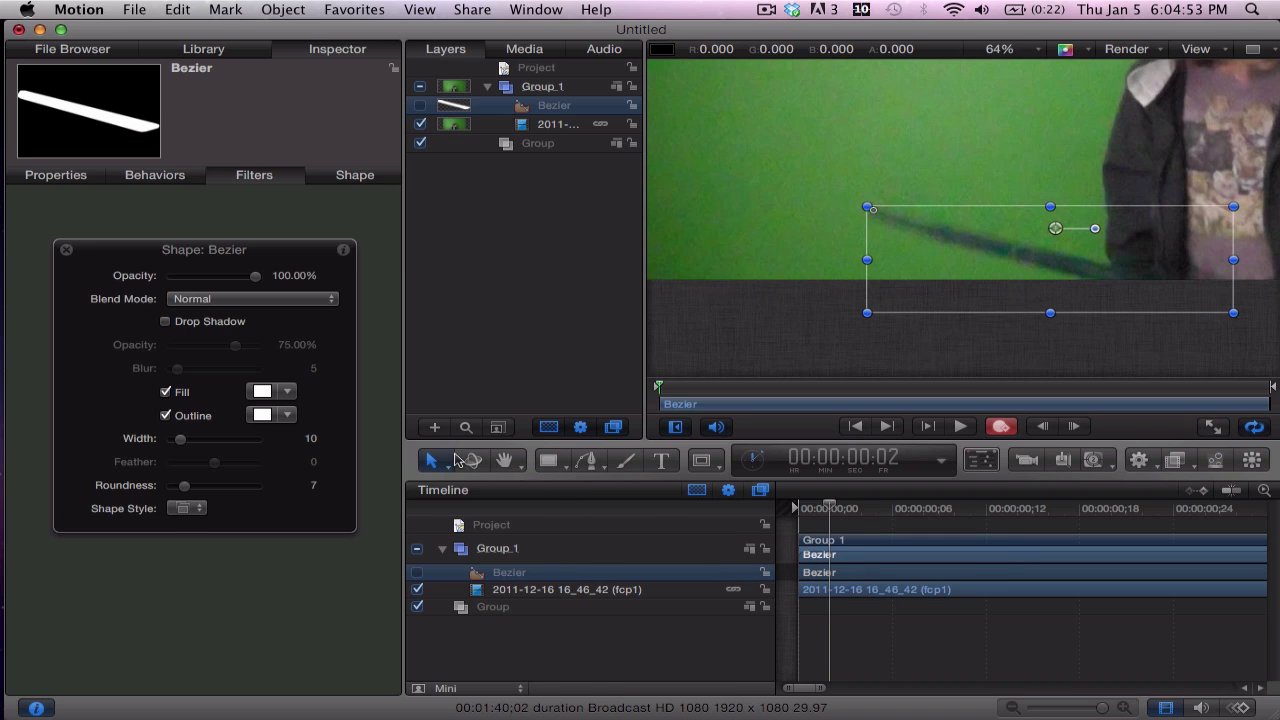
drag(447, 466, 478, 648)
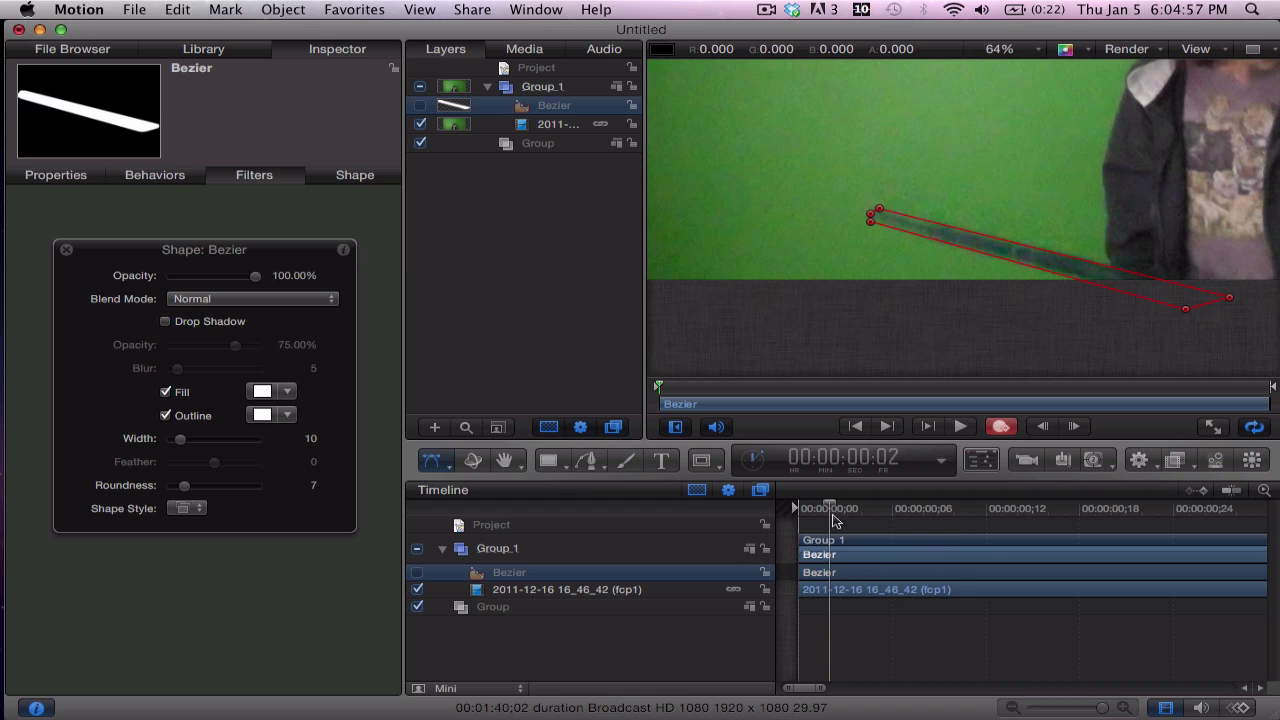
drag(833, 510, 864, 508)
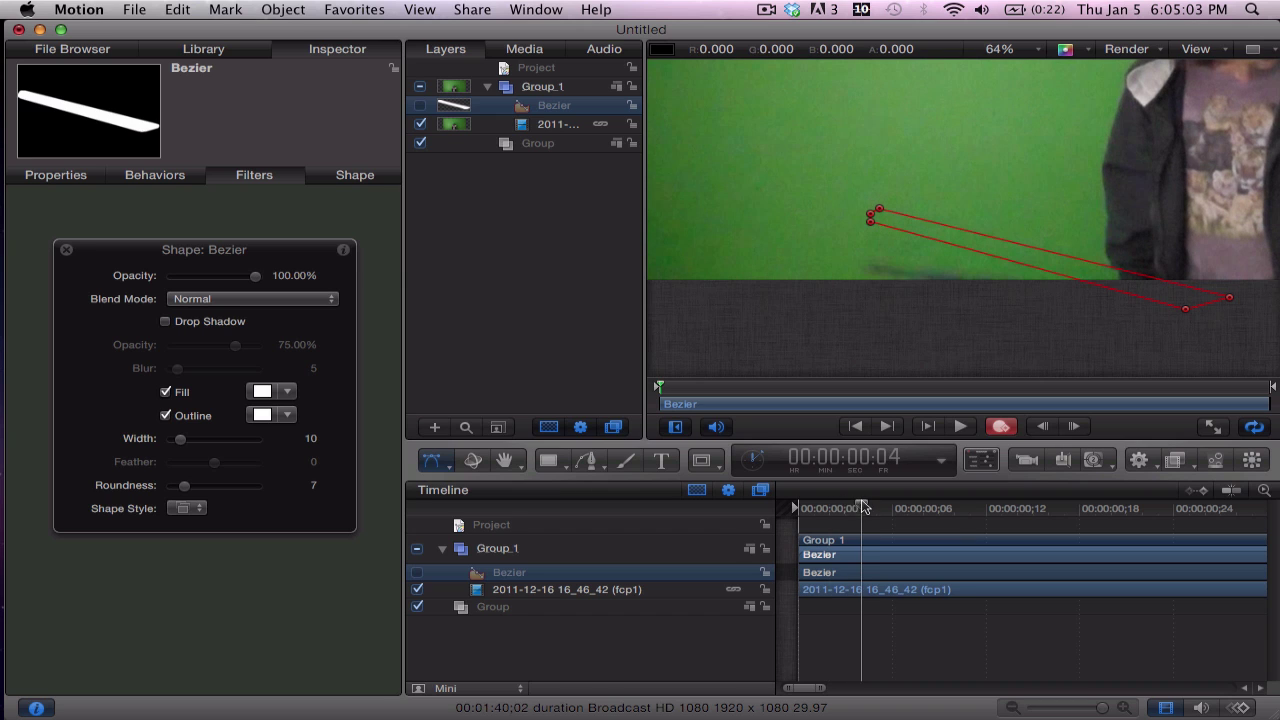
Lower the bottom-left point and the whole blade shape onto the stick.
mouse_move(870, 221)
mouse_down()
mouse_move(870, 240)
mouse_move(879, 210)
mouse_move(871, 220)
mouse_up()
click(877, 217)
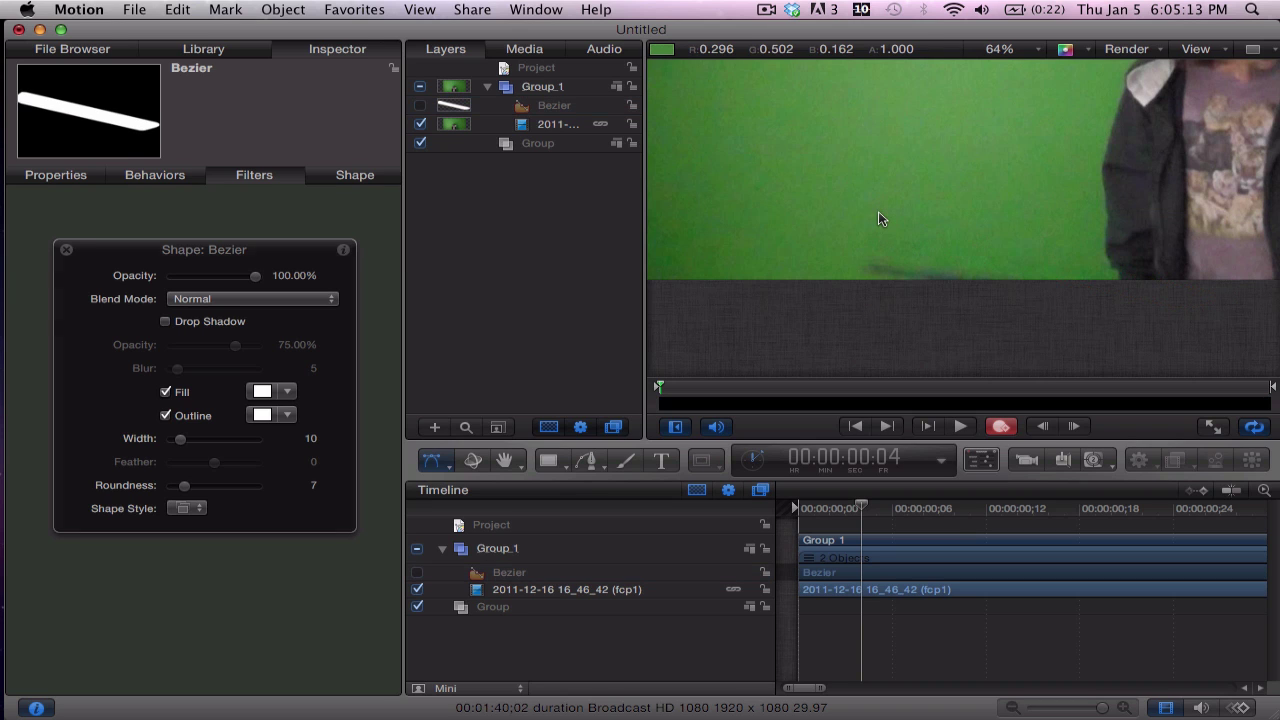
click(875, 574)
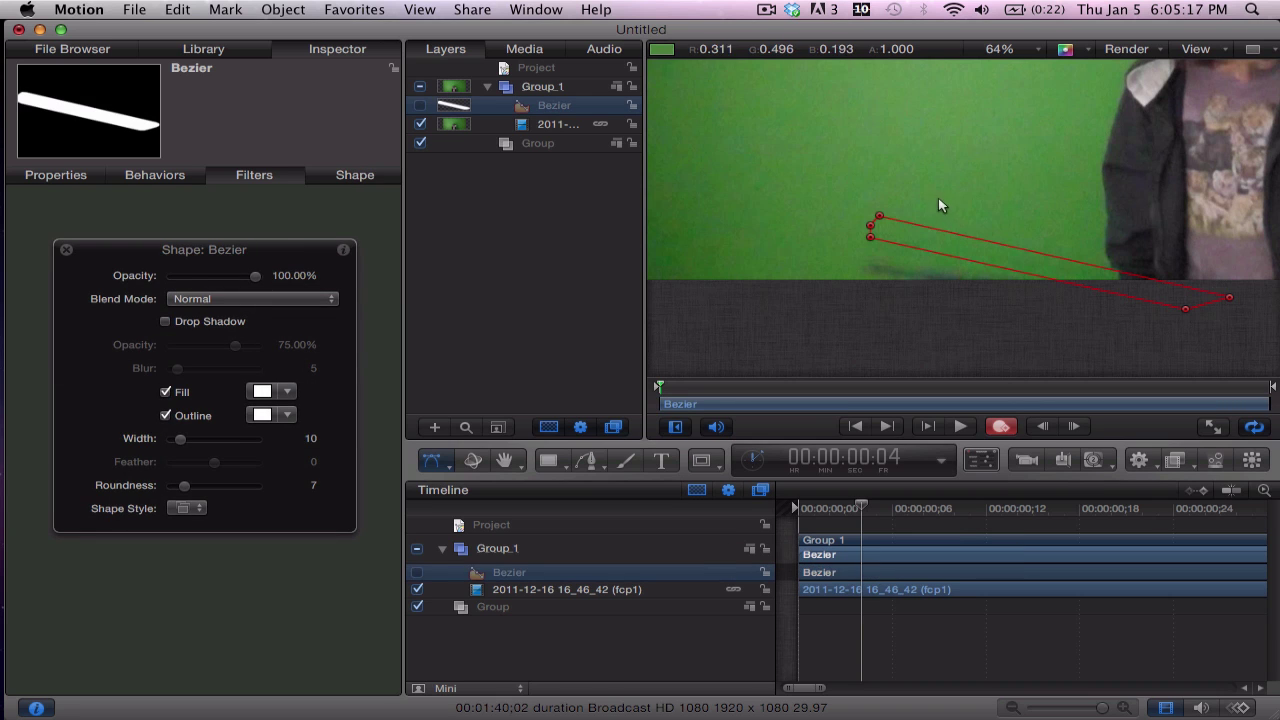
drag(826, 171, 1250, 377)
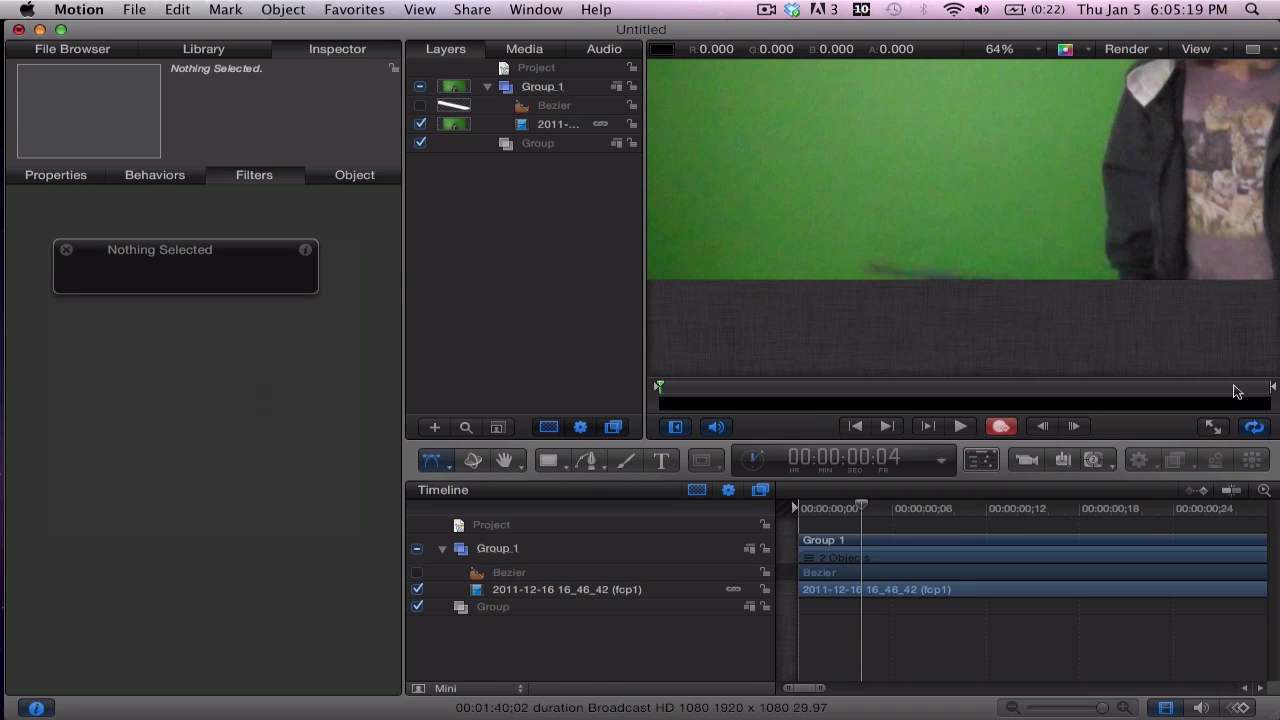
click(508, 573)
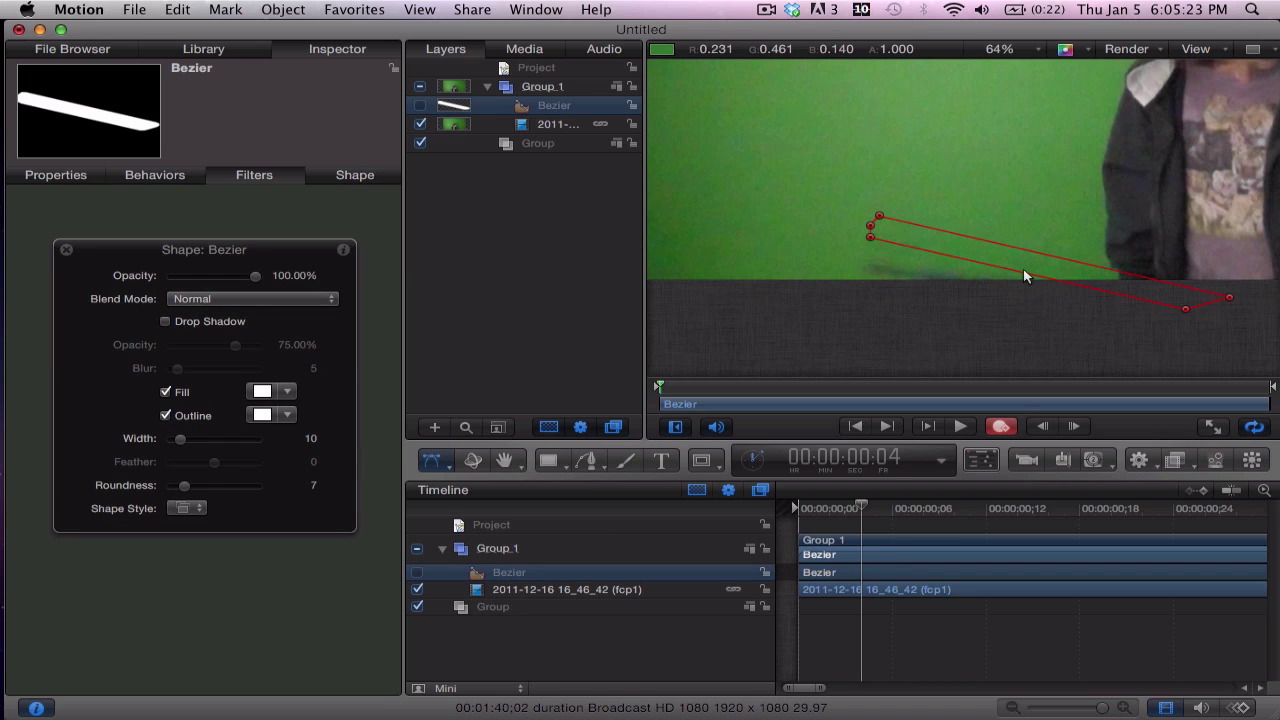
drag(1024, 280, 1014, 306)
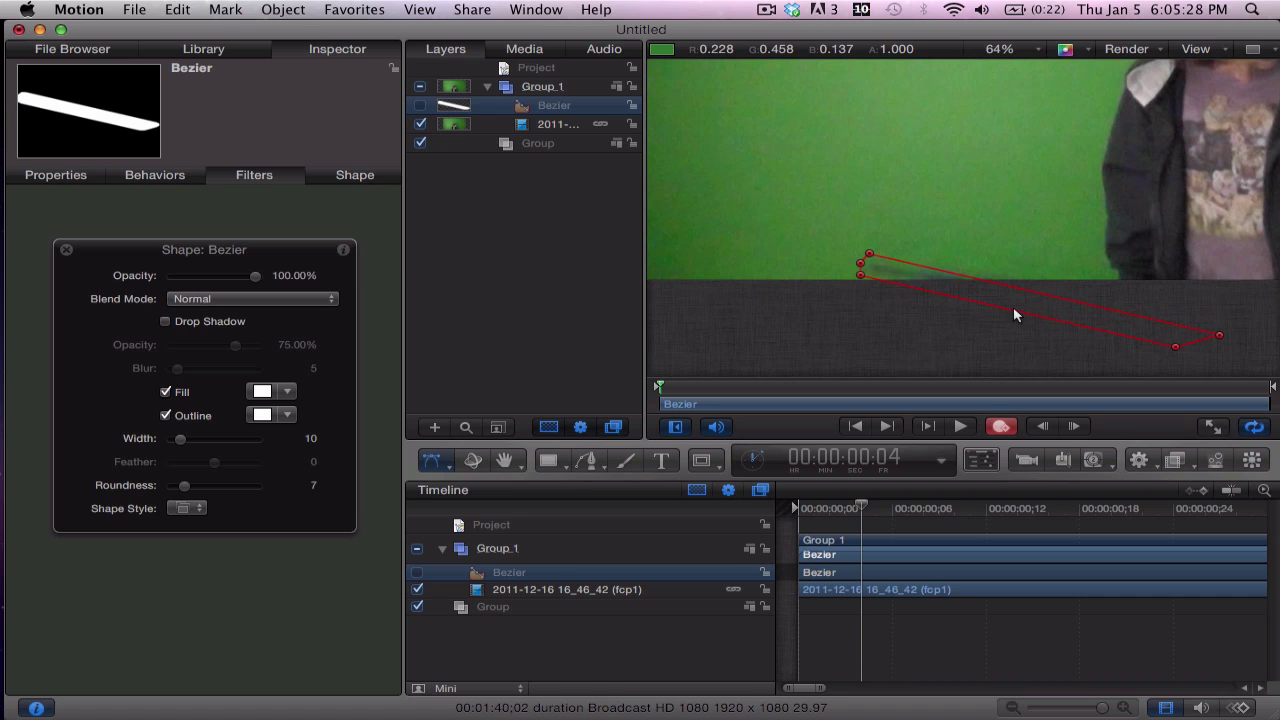
Tilt the blade's top edge and pull its corners onto the stick, scrubbing frames to verify.
click(845, 507)
mouse_move(845, 507)
mouse_down()
mouse_move(799, 507)
mouse_move(831, 507)
mouse_up()
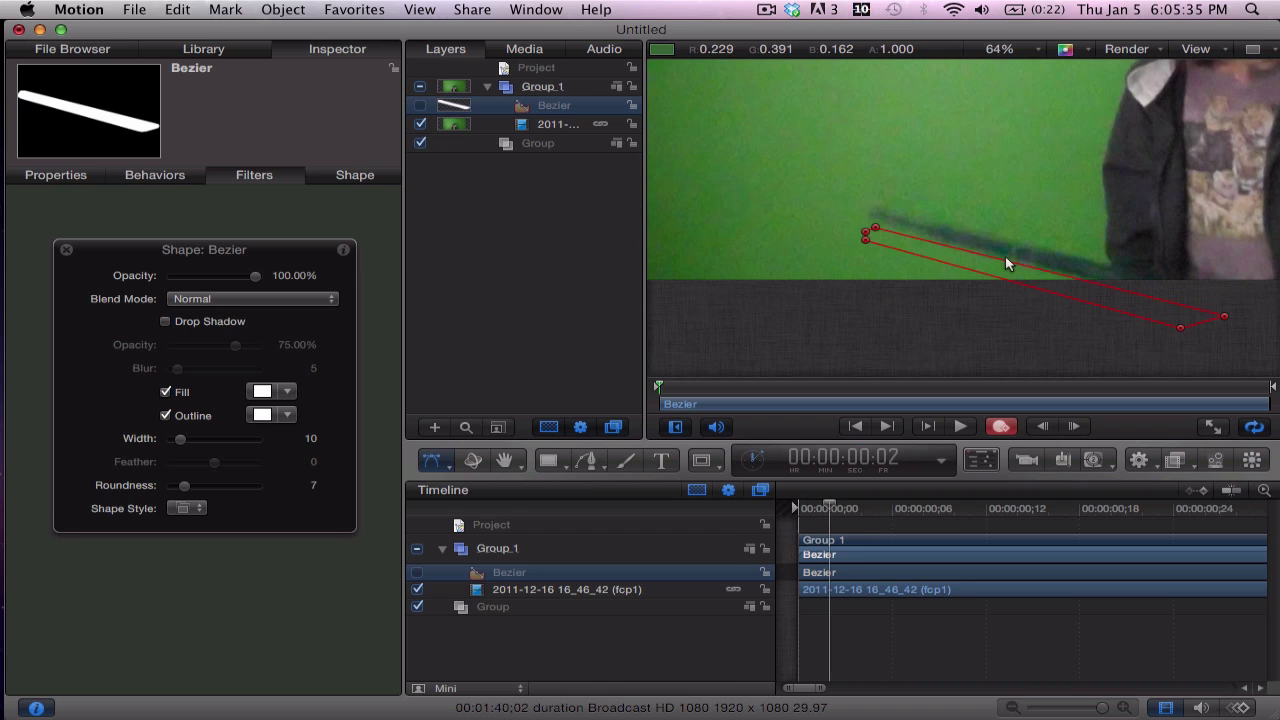
mouse_move(1006, 270)
mouse_down()
mouse_move(1005, 238)
mouse_move(1003, 258)
mouse_up()
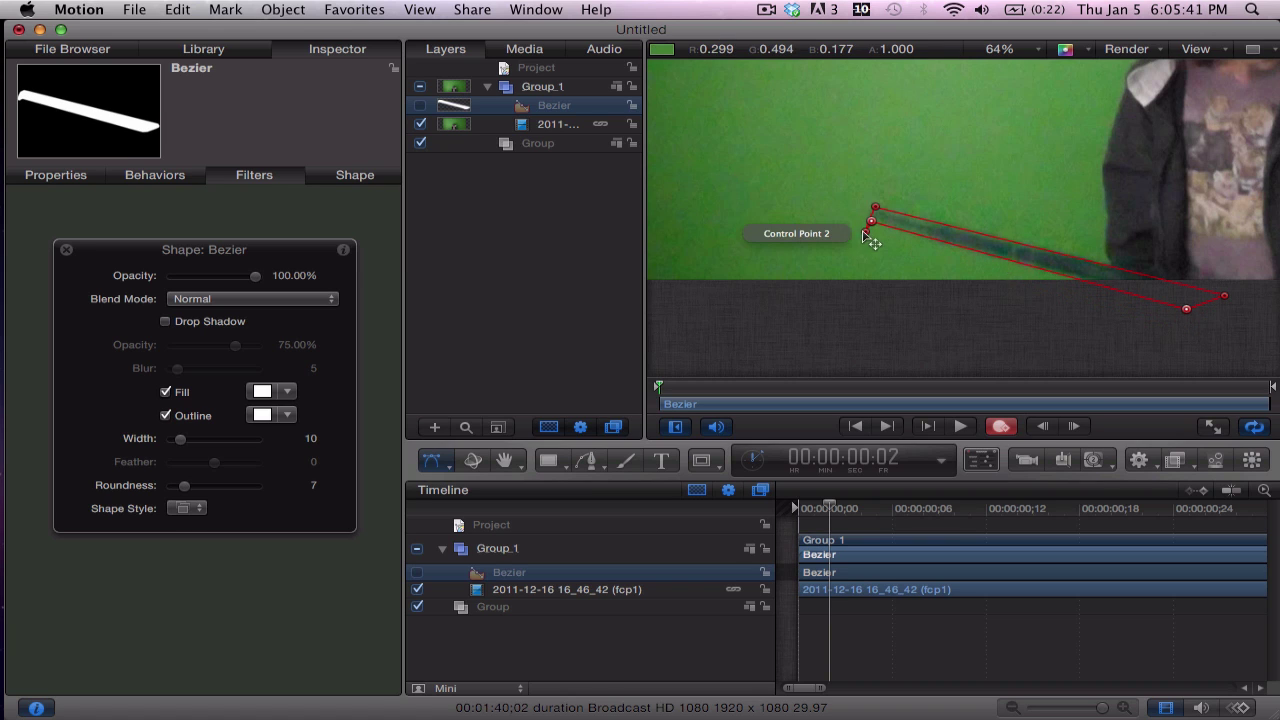
drag(866, 233, 867, 213)
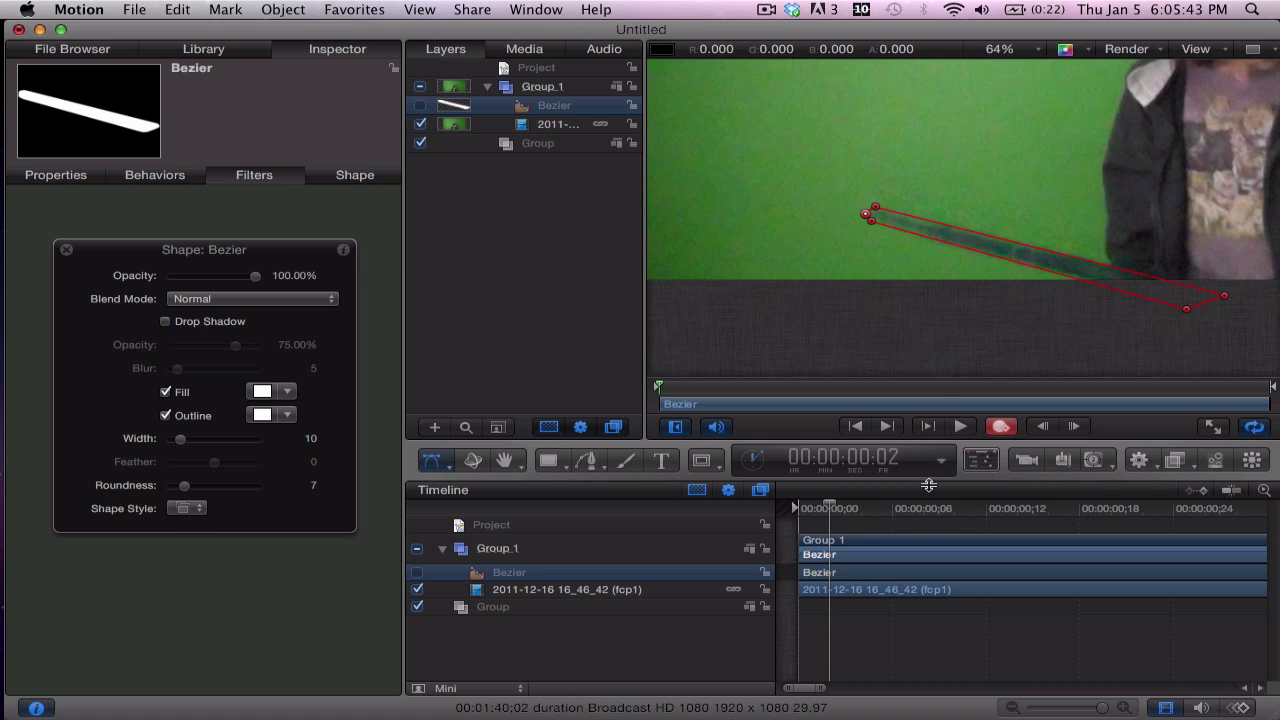
drag(829, 510, 876, 508)
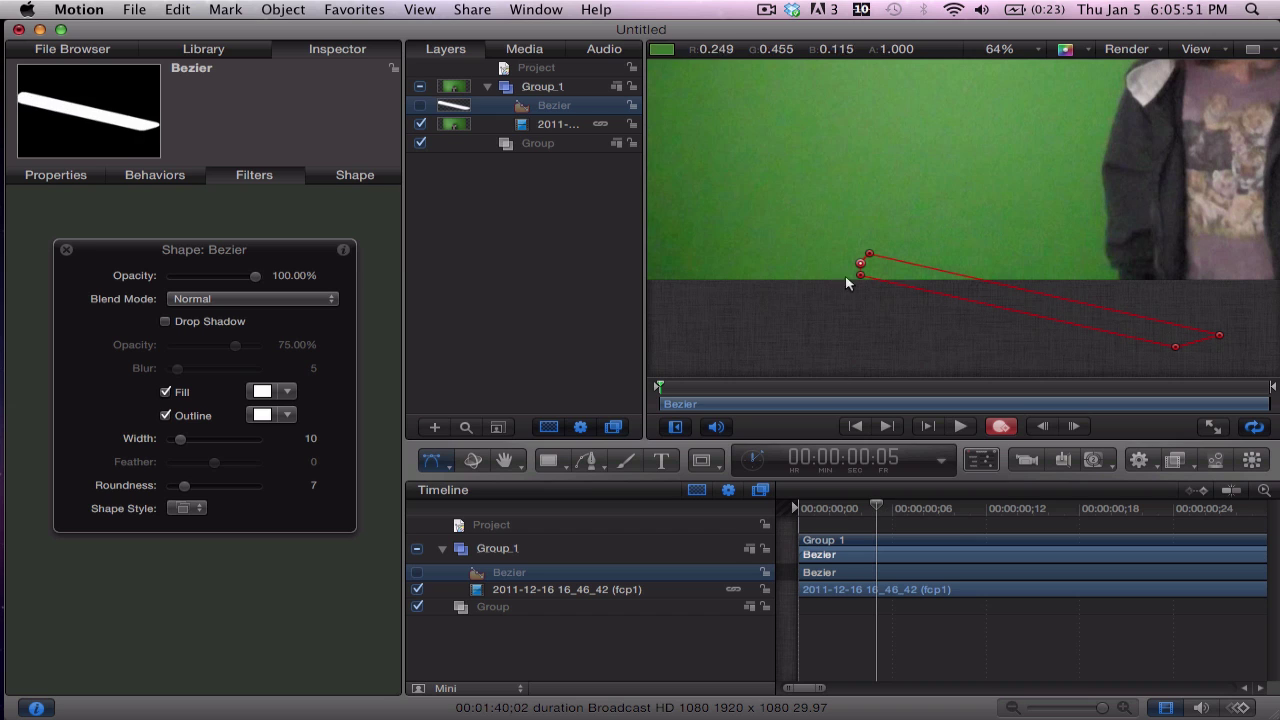
drag(857, 272, 877, 318)
drag(871, 256, 870, 301)
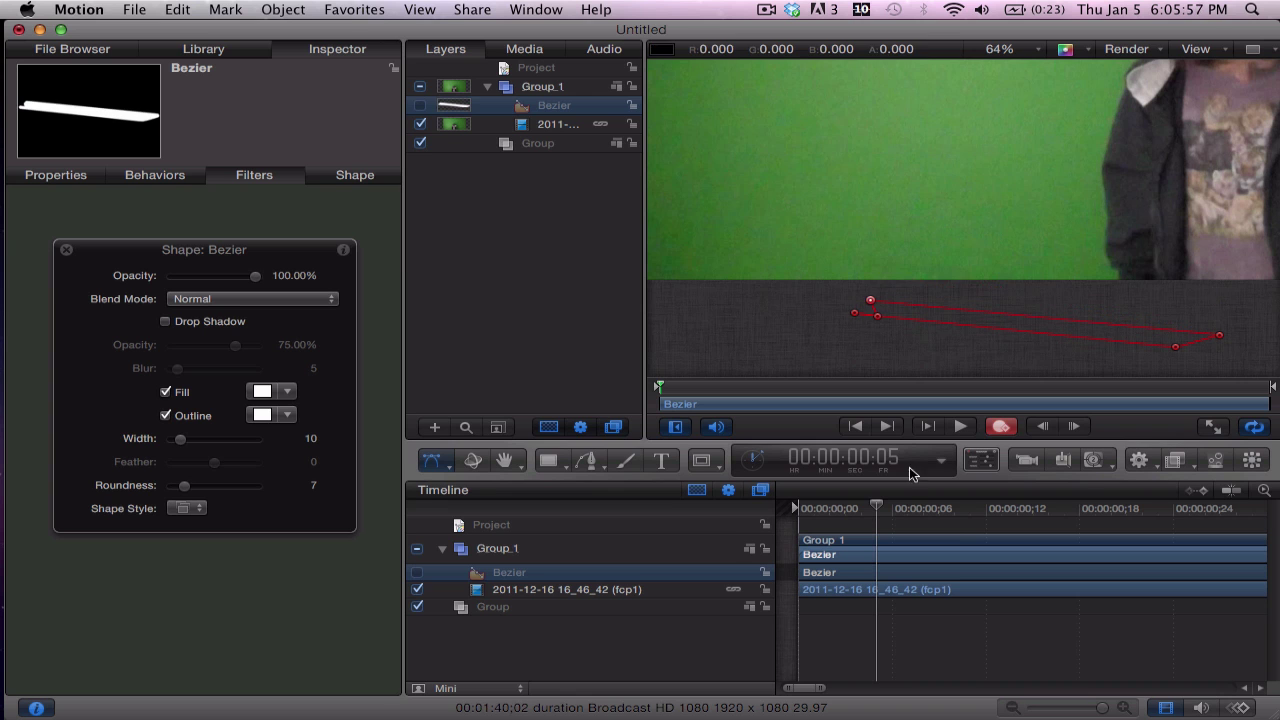
drag(873, 509, 806, 510)
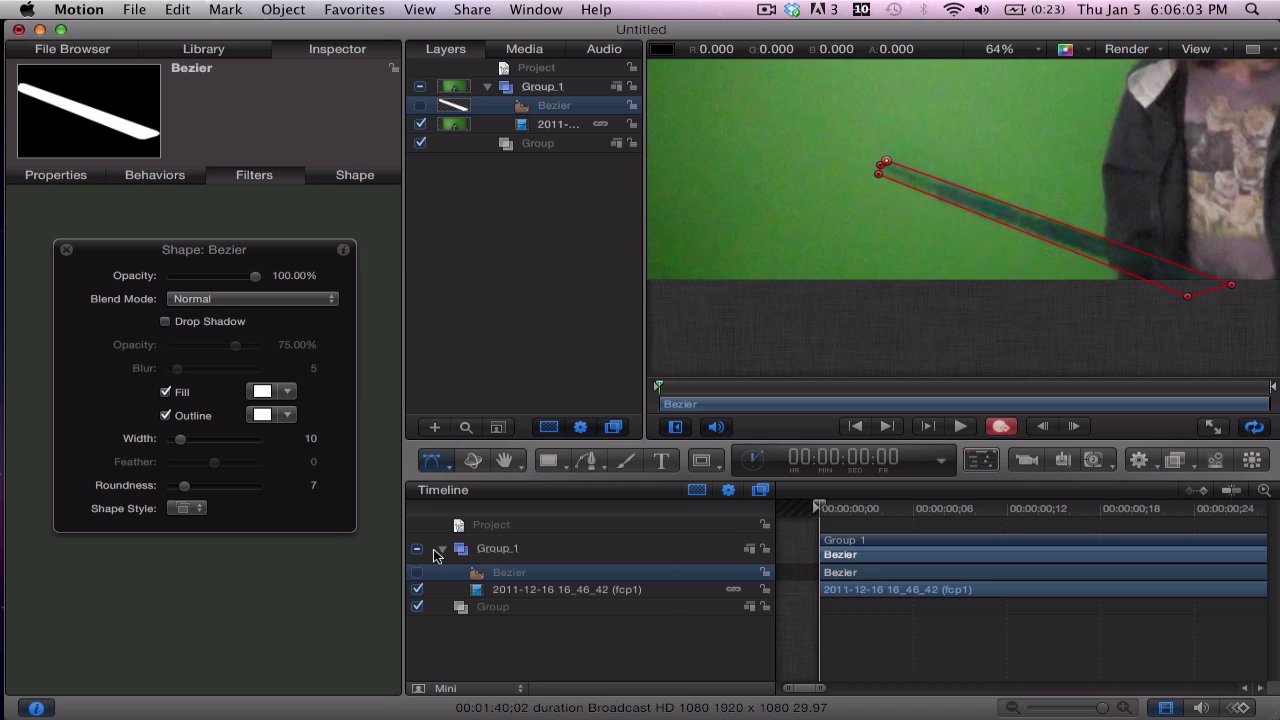
Re-enable the Bezier blade layer, preview it over the footage, and hide the Inspector and Shape HUD.
click(418, 573)
drag(836, 521, 800, 488)
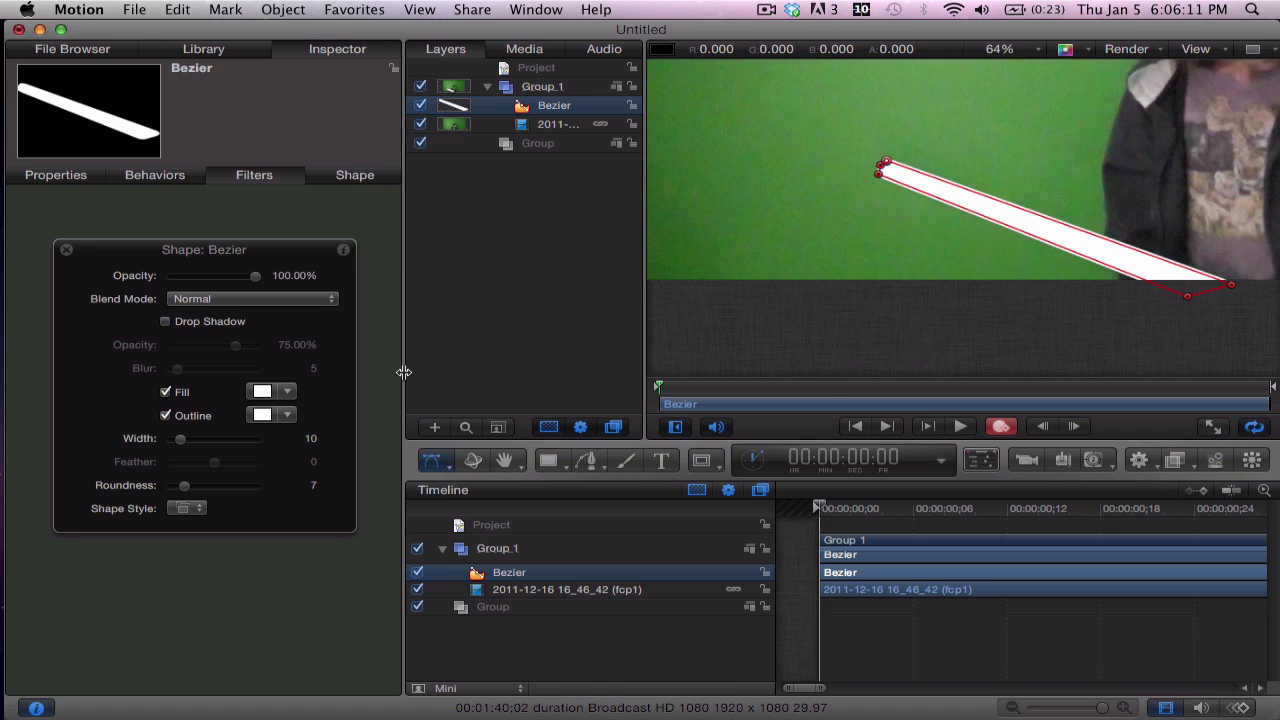
click(36, 707)
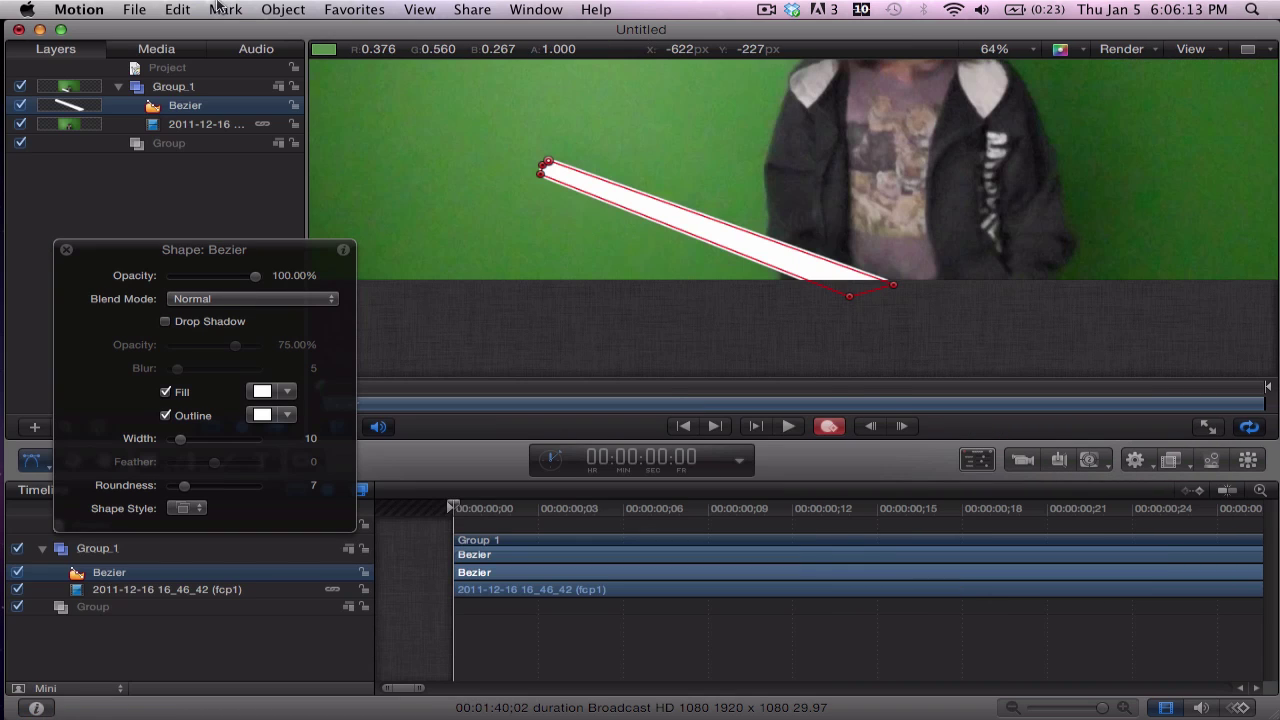
click(66, 250)
click(284, 8)
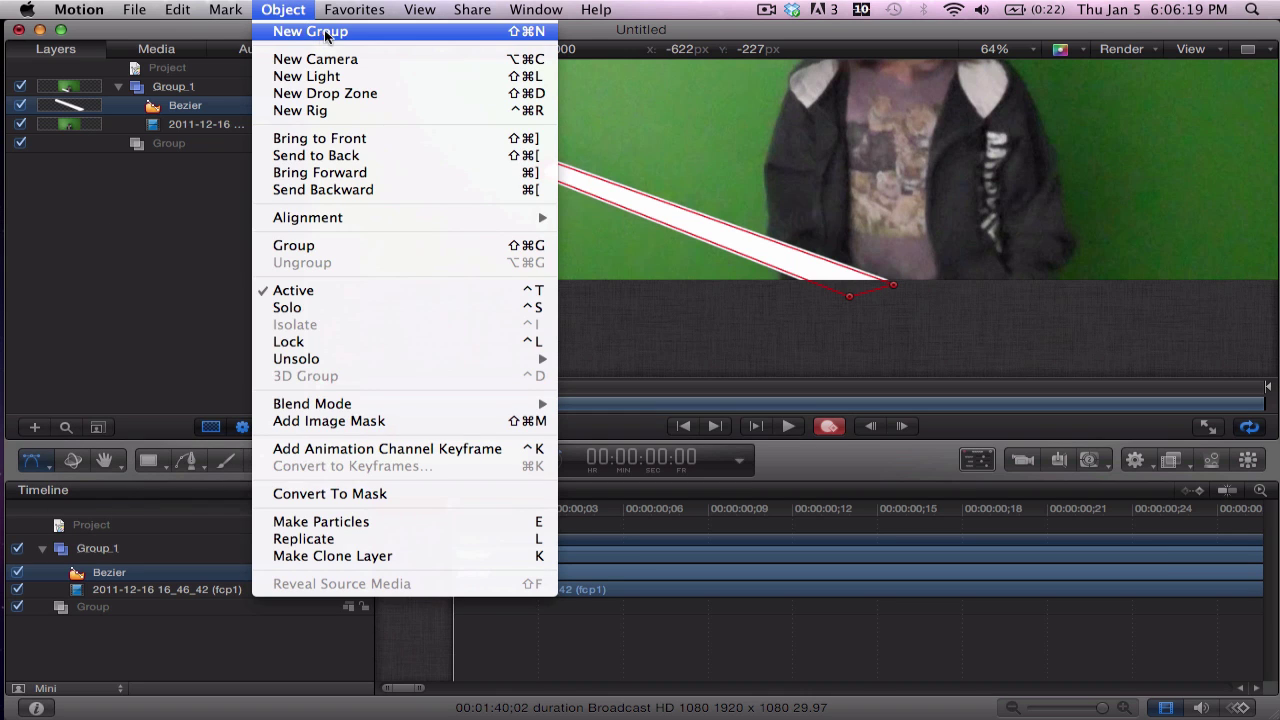
Create Group 2 with Object > New Group, move the Bezier blade into it, and select it.
click(310, 31)
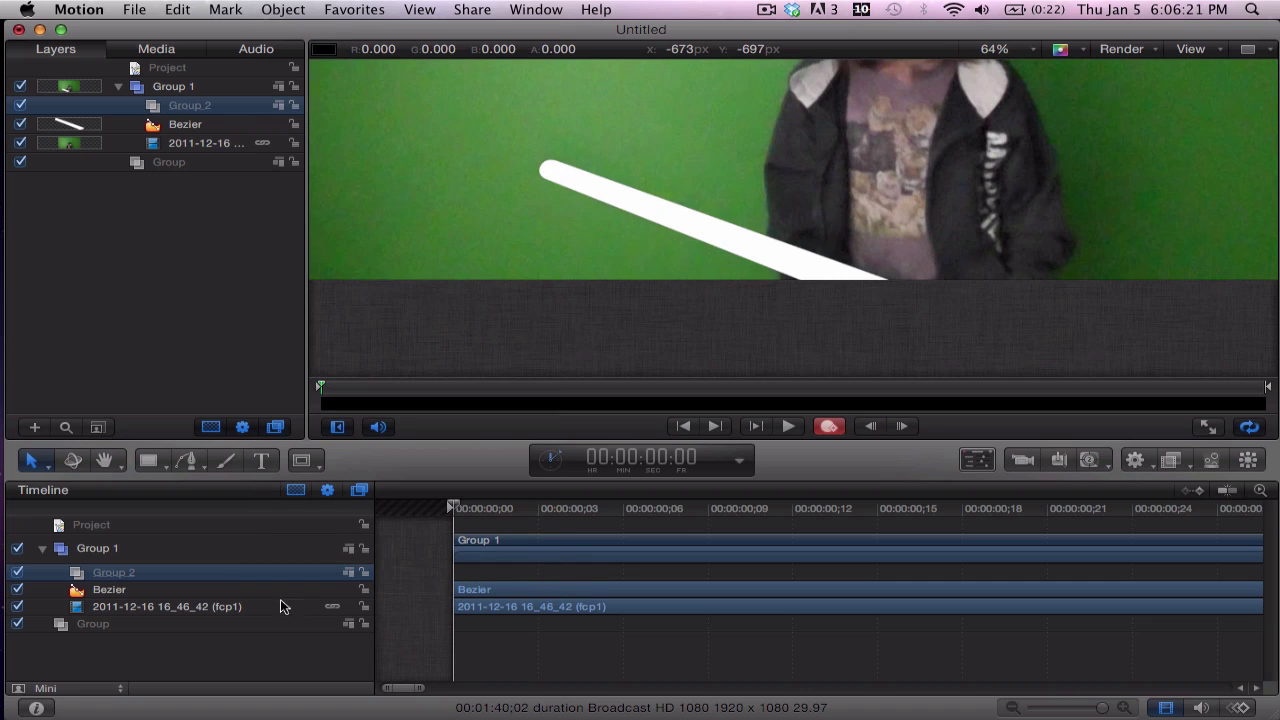
drag(147, 588, 113, 590)
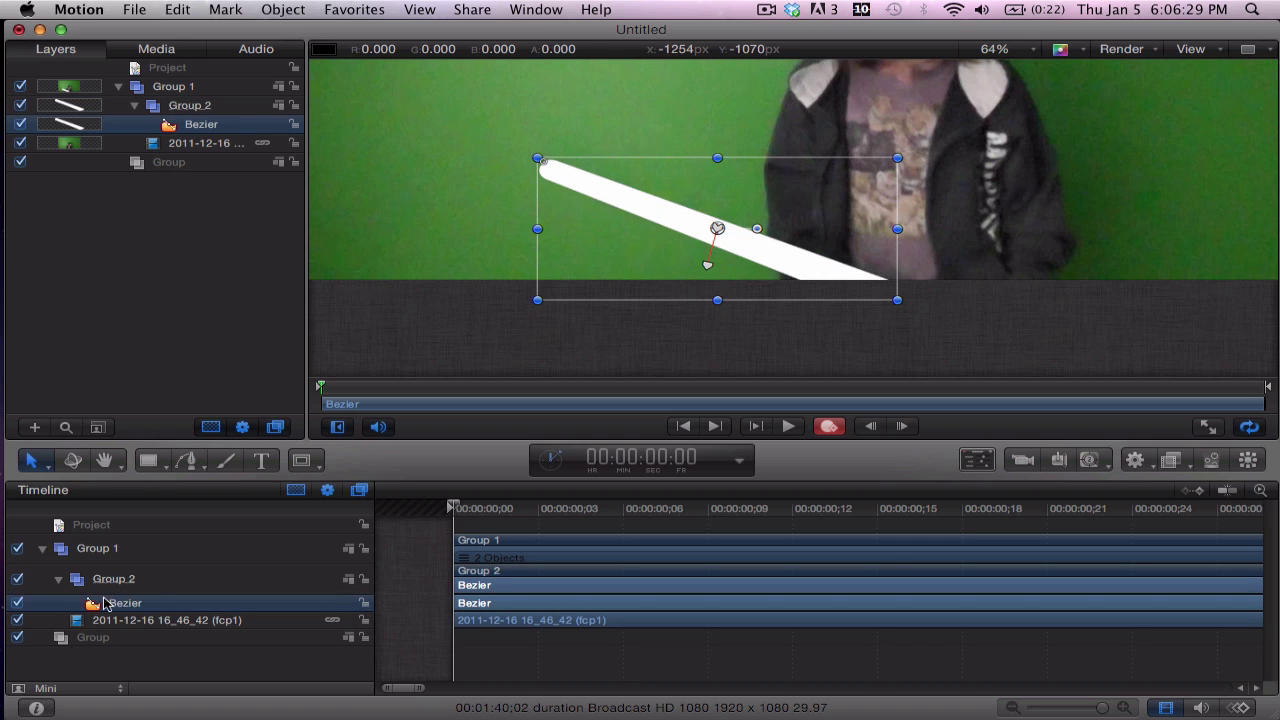
click(217, 584)
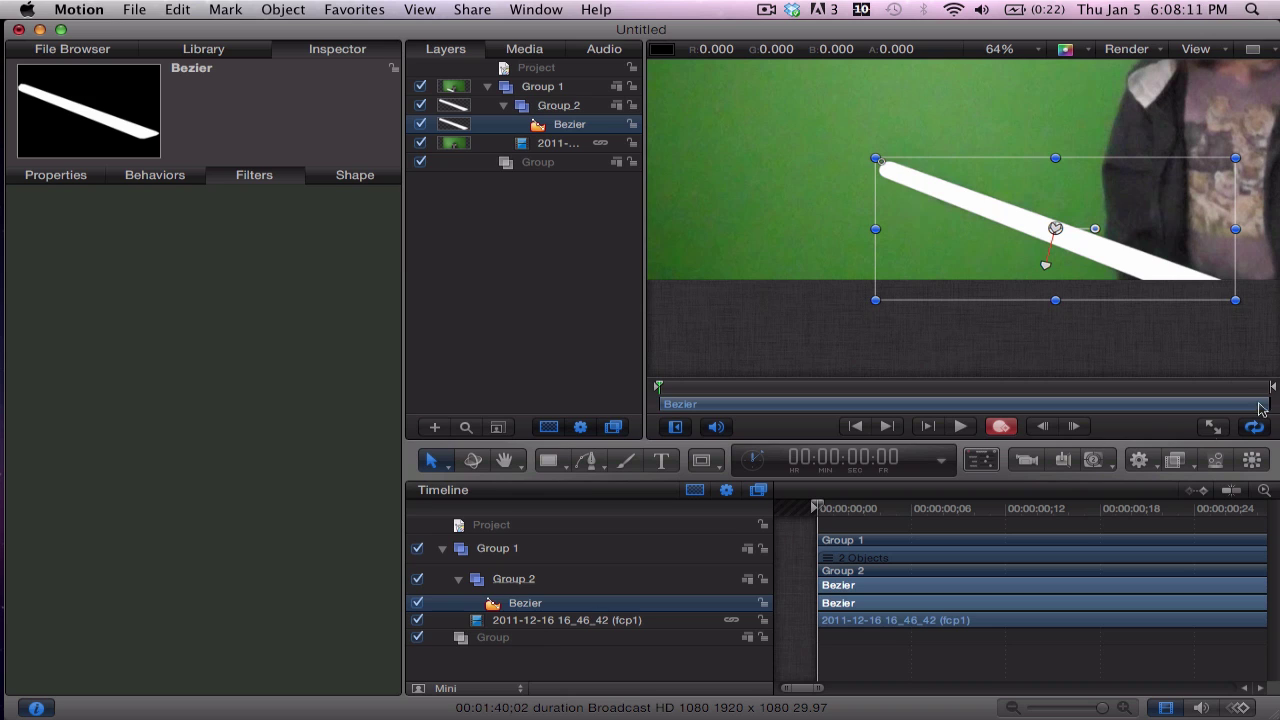
Add a Glow filter to the blade with radius 66 and preview the glow across the clip.
click(1172, 460)
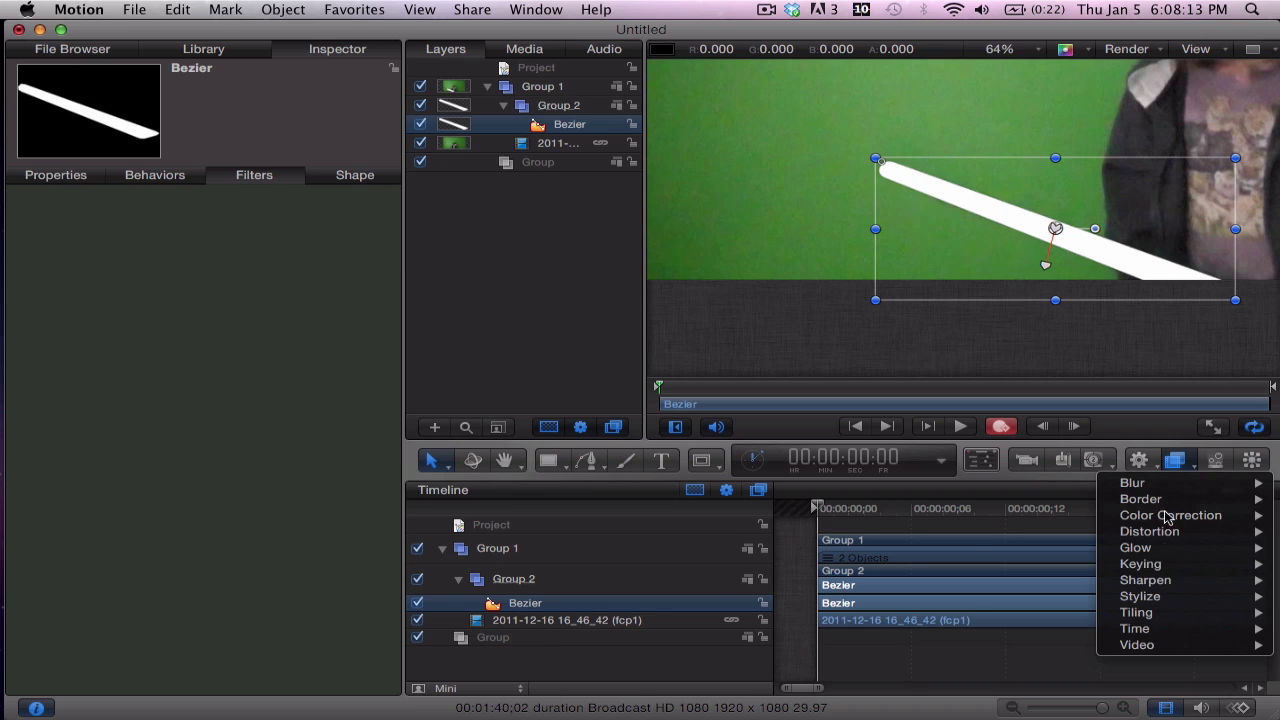
mouse_move(1147, 550)
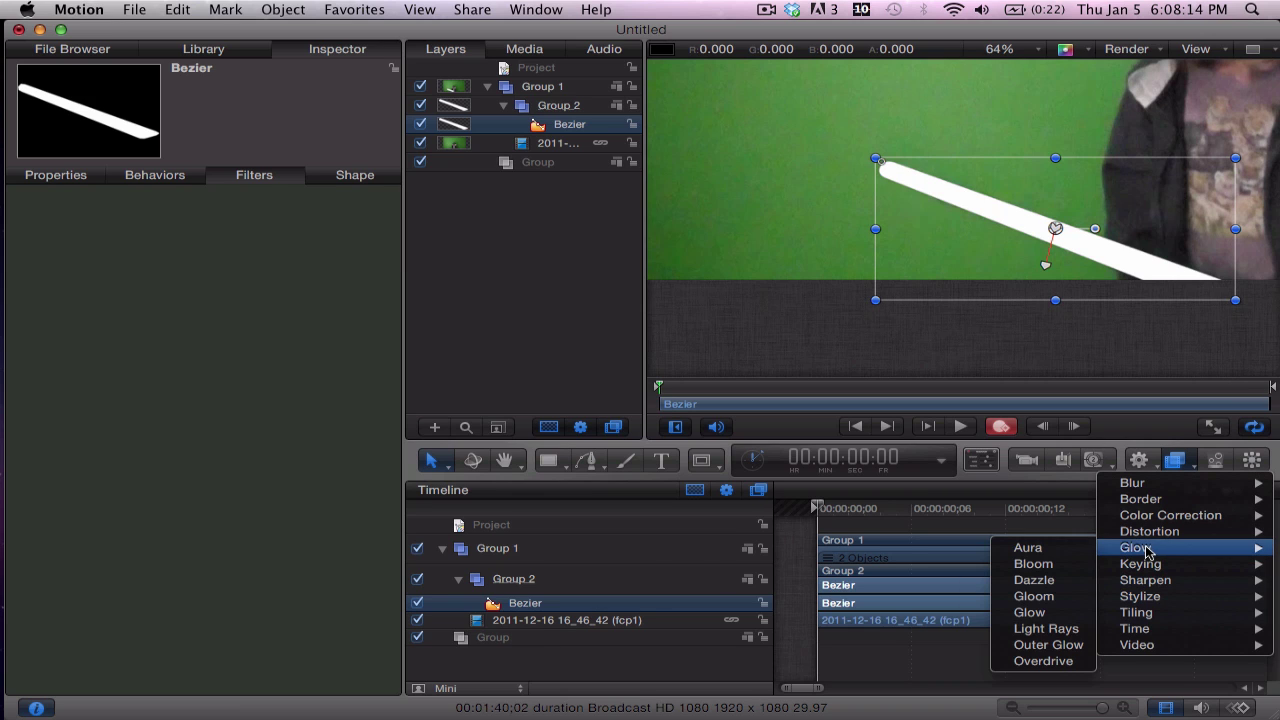
click(1035, 613)
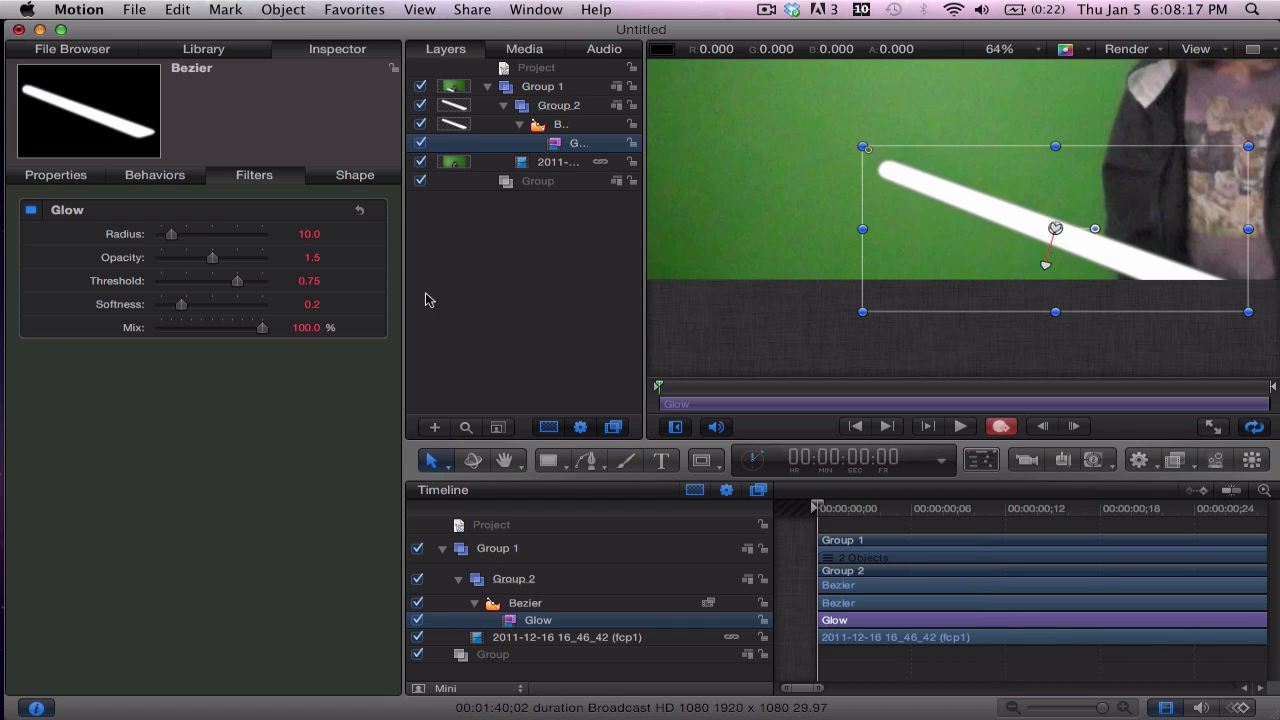
drag(171, 234, 200, 304)
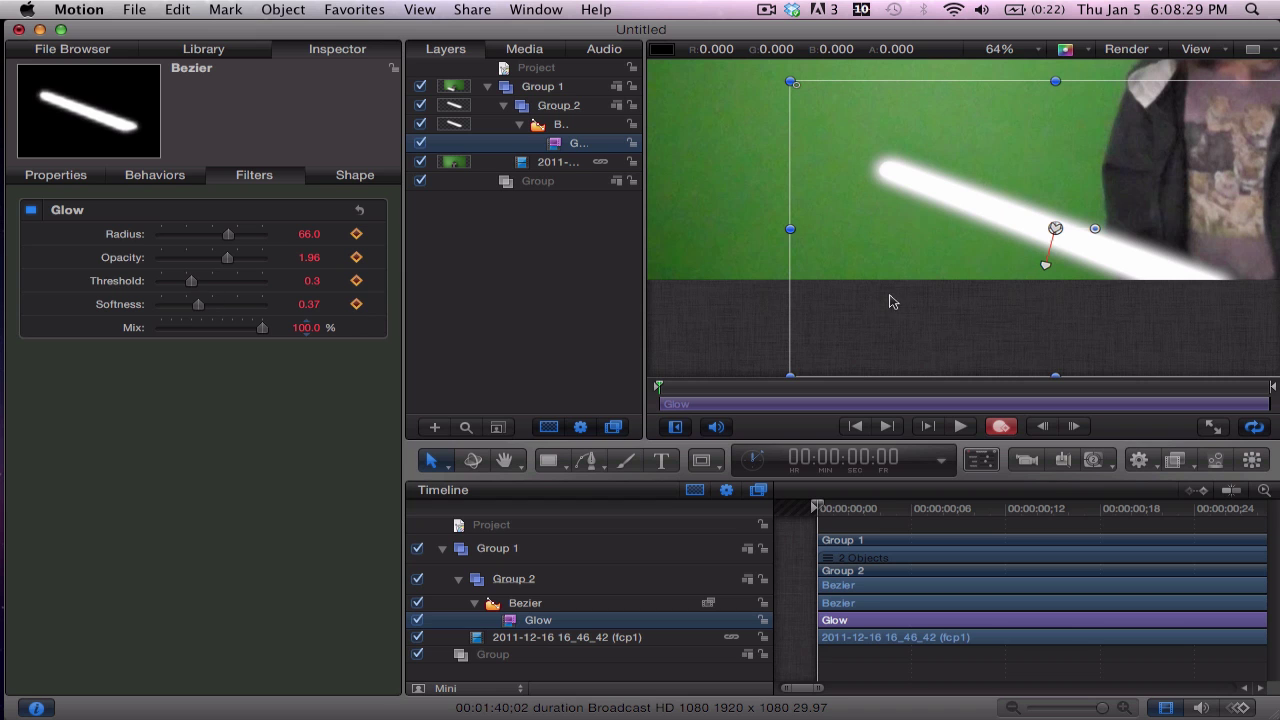
mouse_move(826, 508)
mouse_down()
mouse_move(895, 508)
mouse_move(787, 498)
mouse_move(878, 507)
mouse_move(808, 505)
mouse_up()
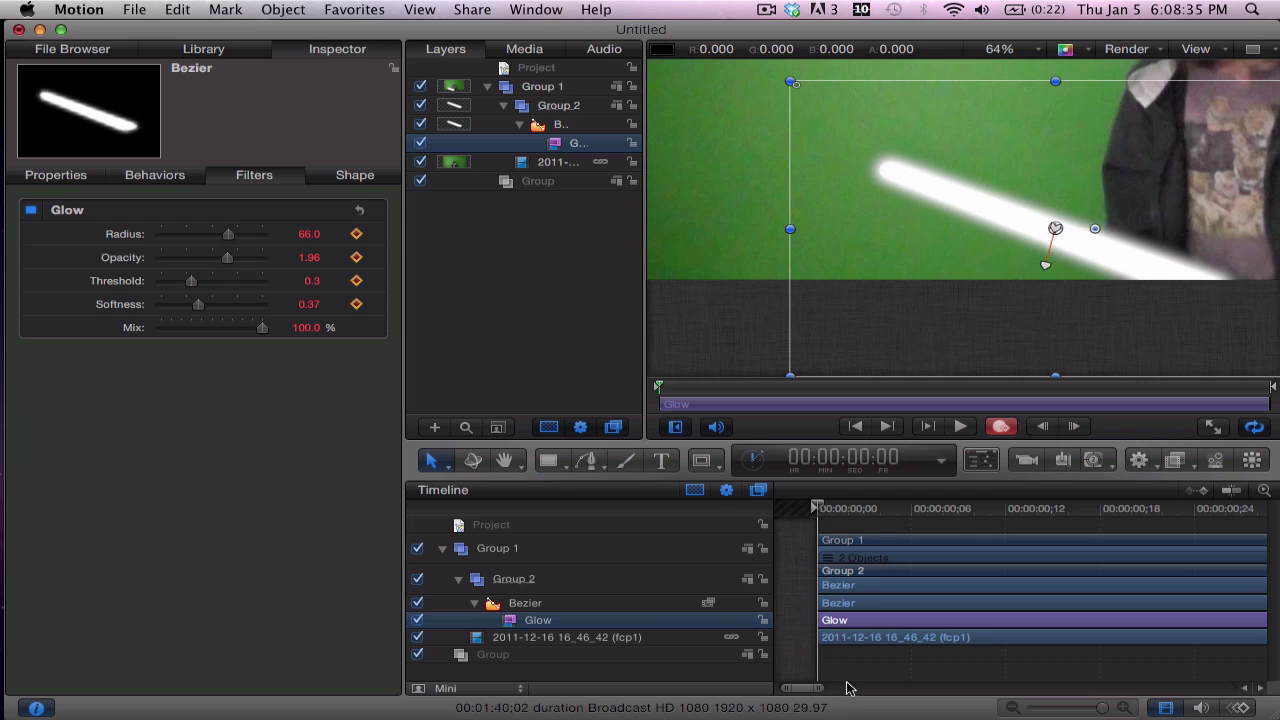
click(877, 664)
click(585, 622)
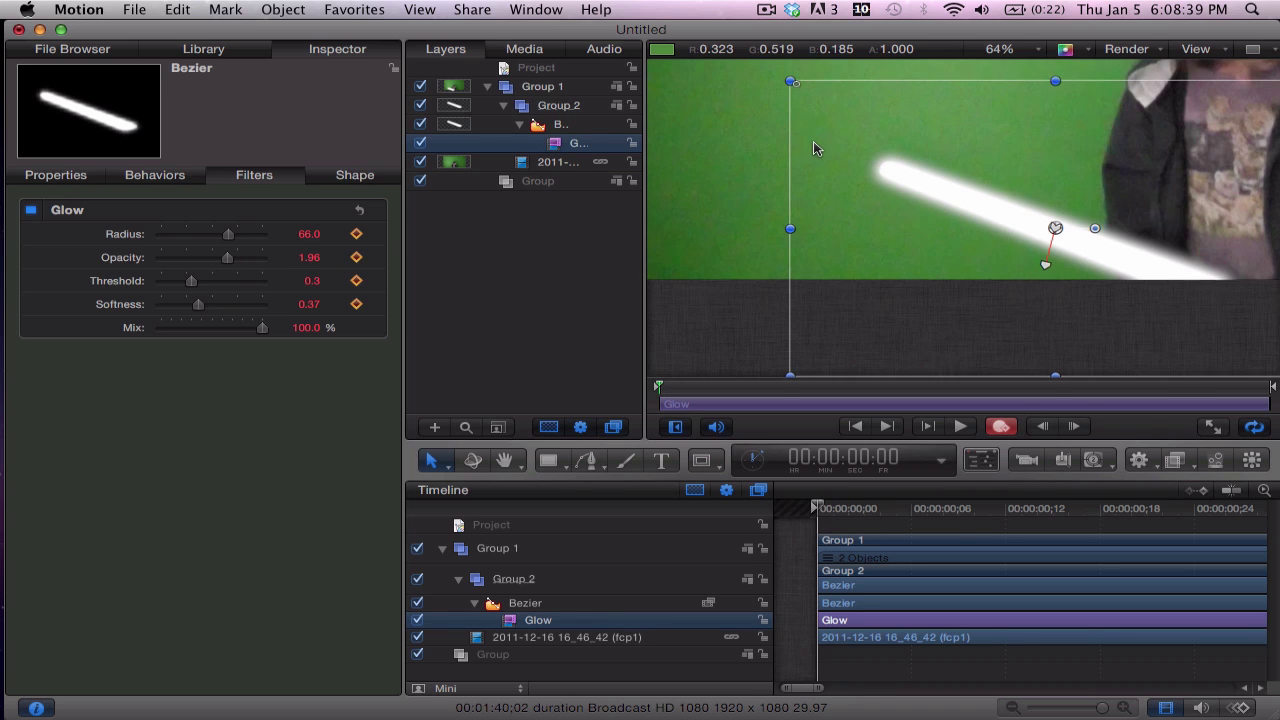
scroll(813, 141, up, 2)
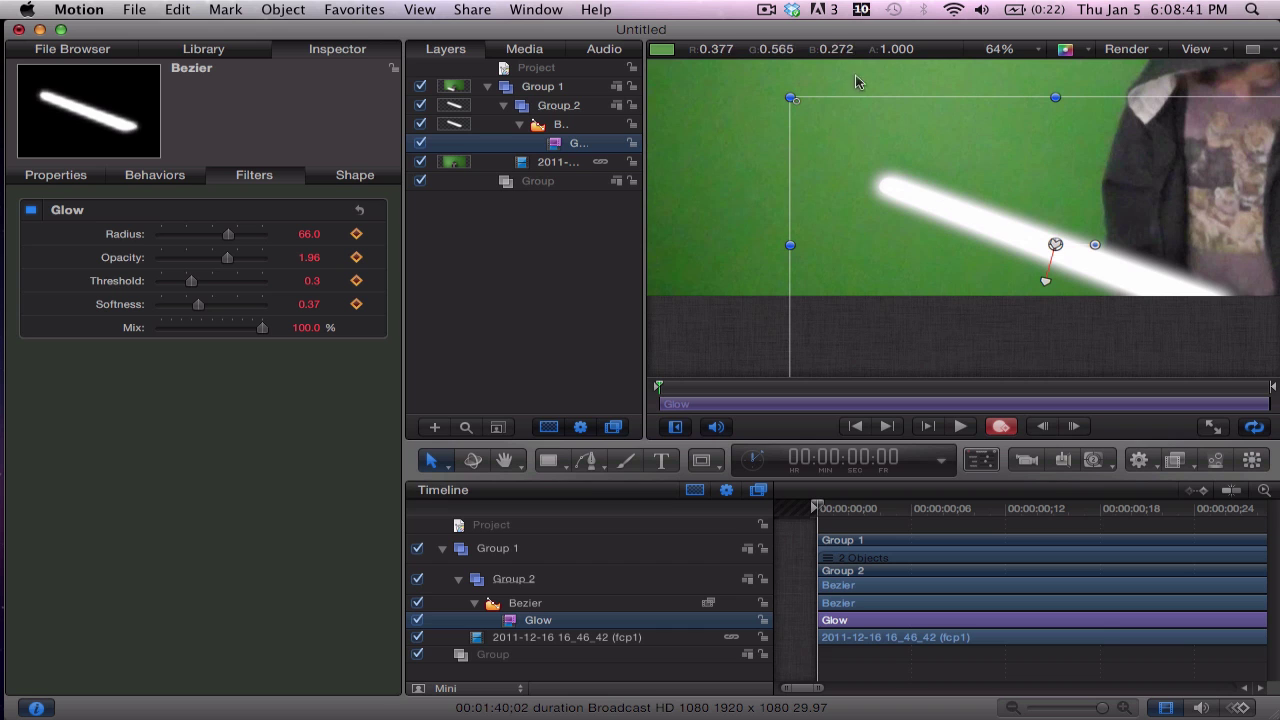
Inside Group 2, draw a four-corner Bezier quad enclosing the whole frame and stop recording.
scroll(822, 229, down, 3)
scroll(820, 230, down, 4)
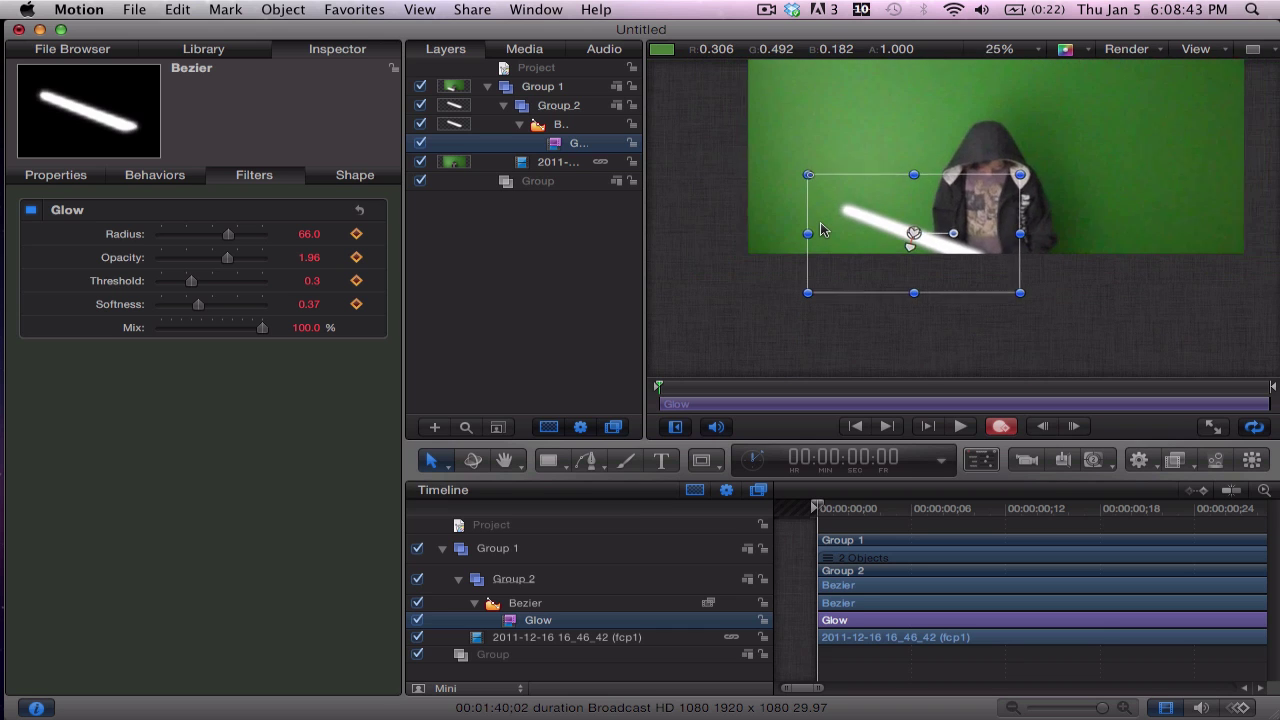
click(1108, 283)
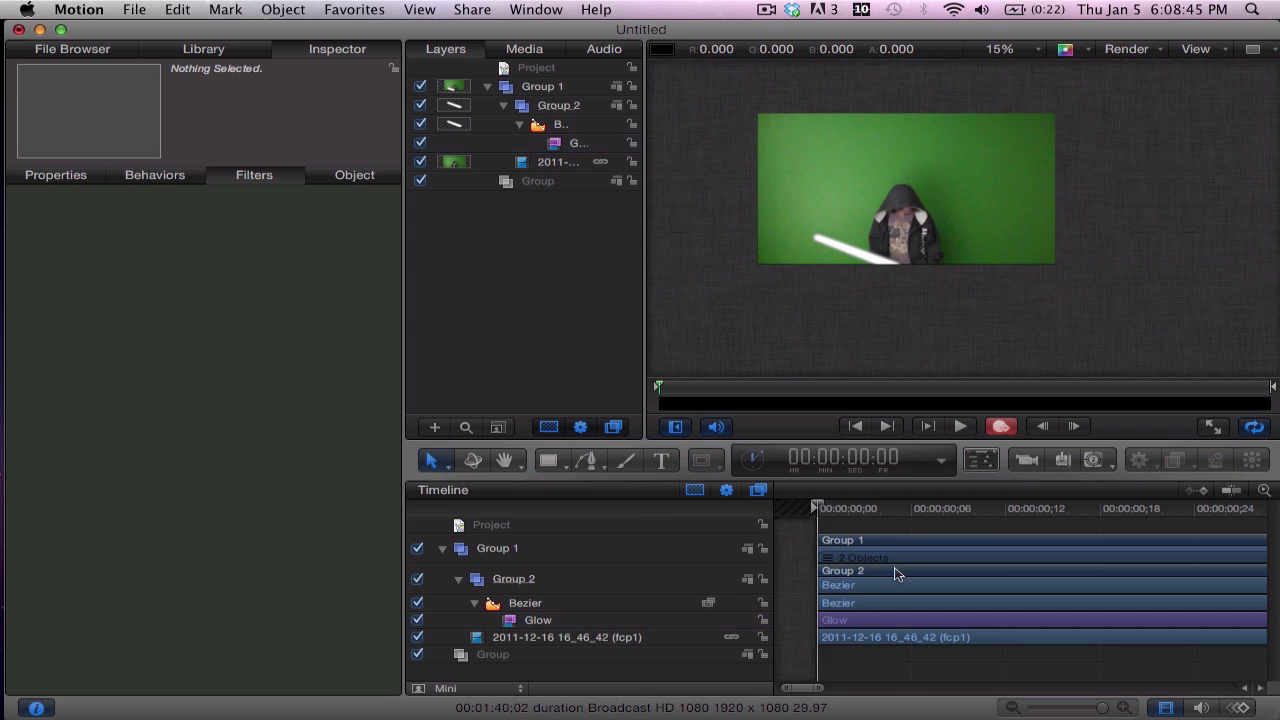
click(629, 593)
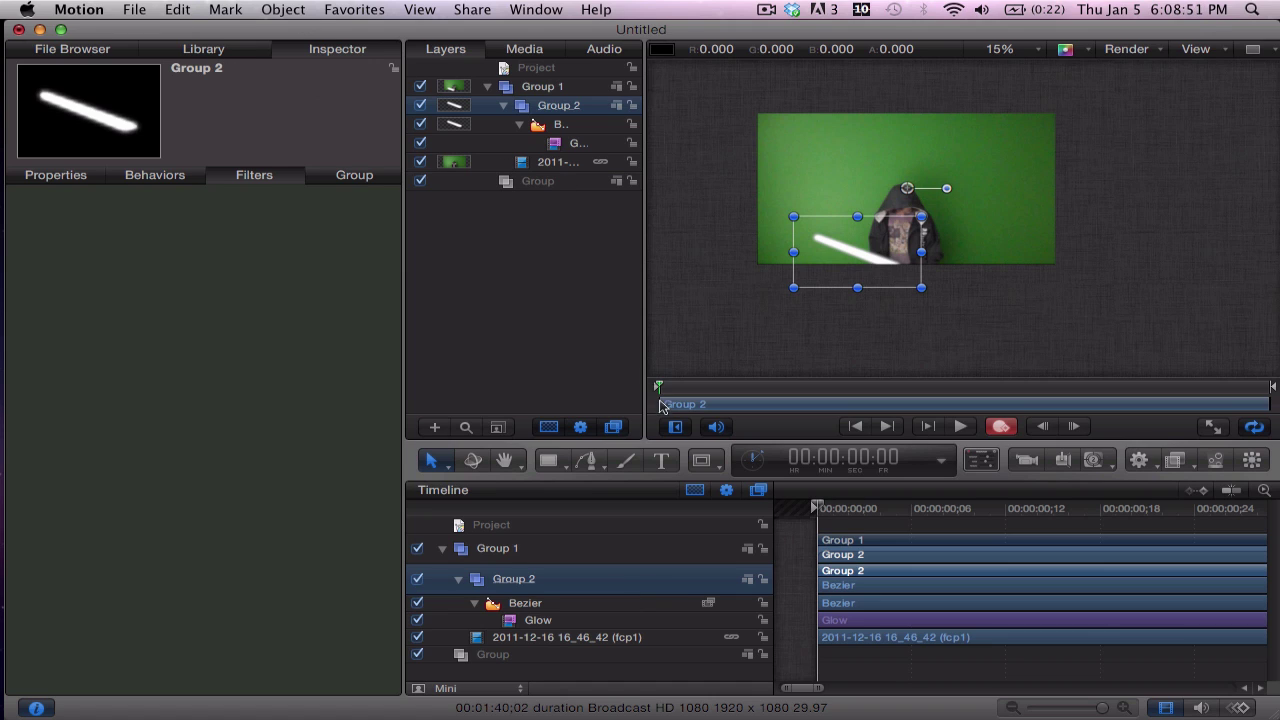
click(589, 461)
click(708, 84)
click(680, 281)
click(1160, 290)
click(1117, 85)
click(708, 85)
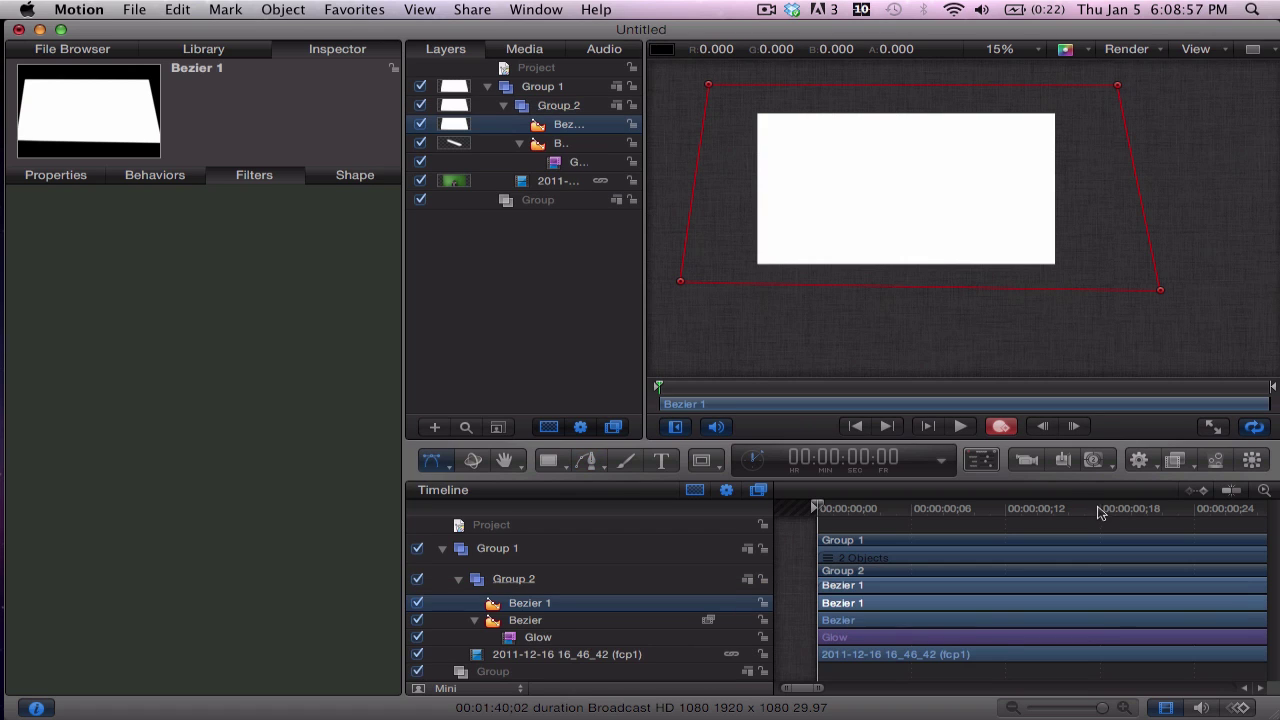
click(999, 428)
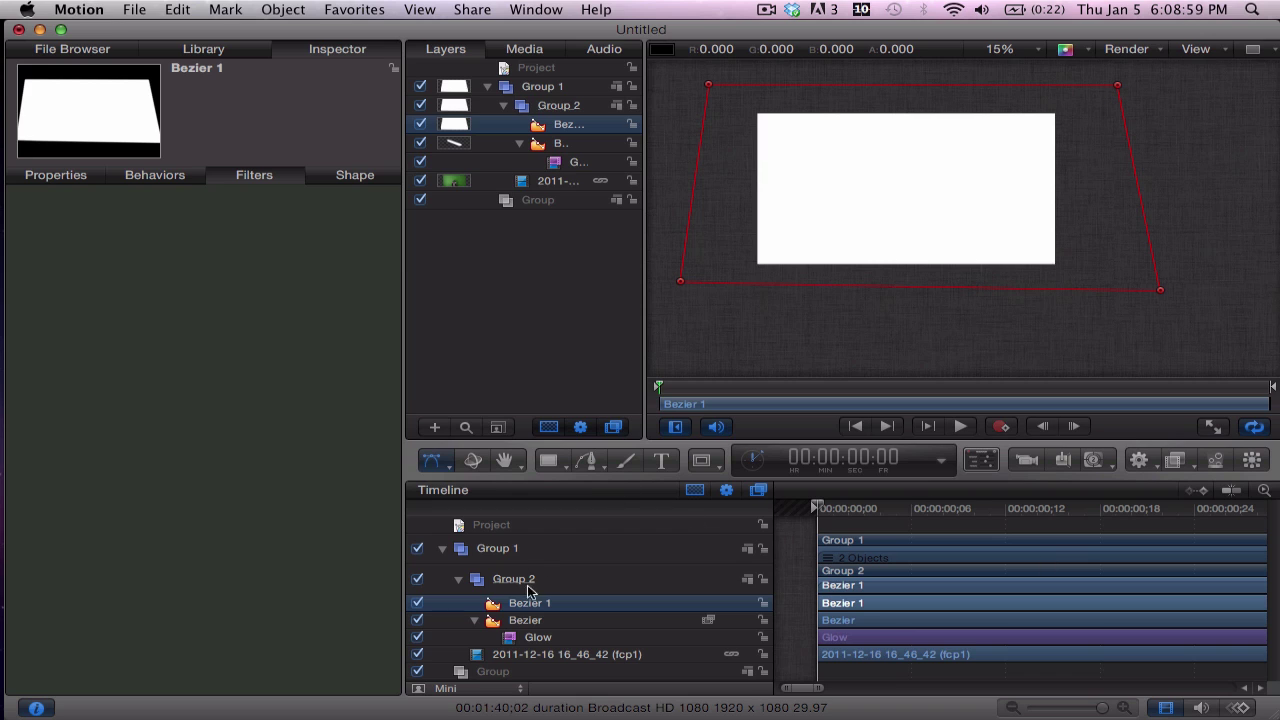
Set the new shape's fill colour to black in its Shape HUD.
click(981, 460)
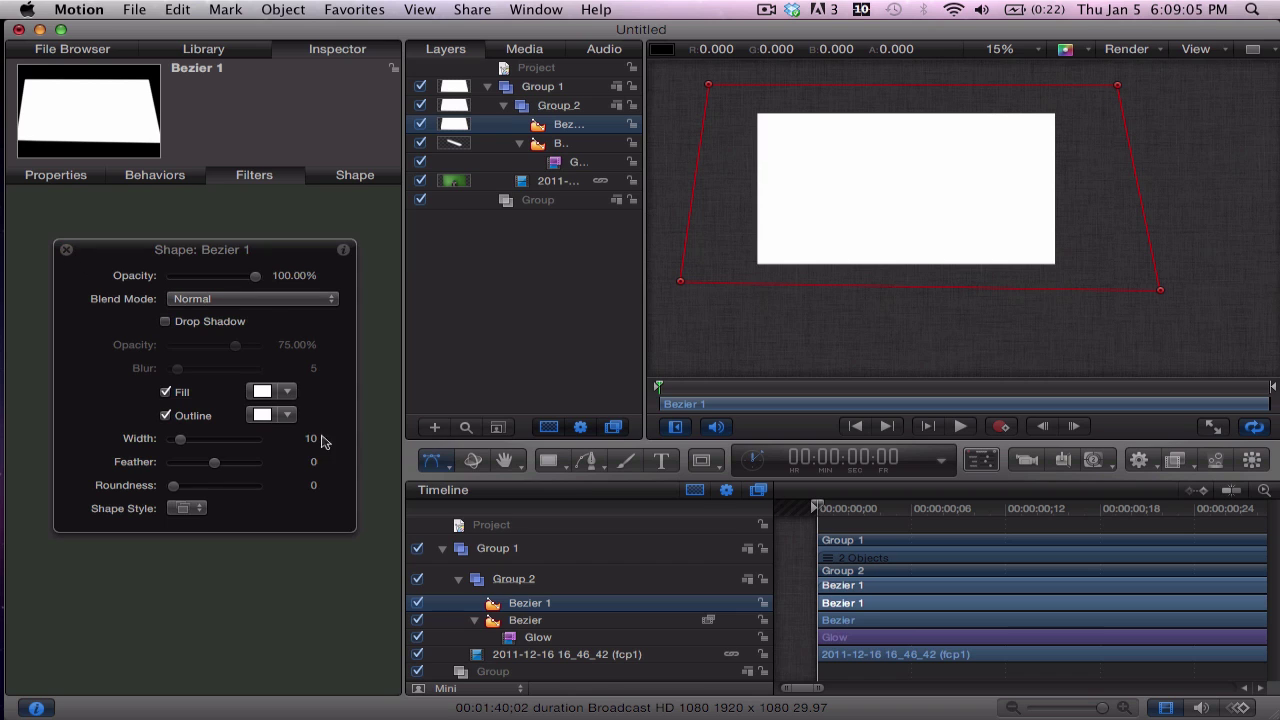
click(288, 392)
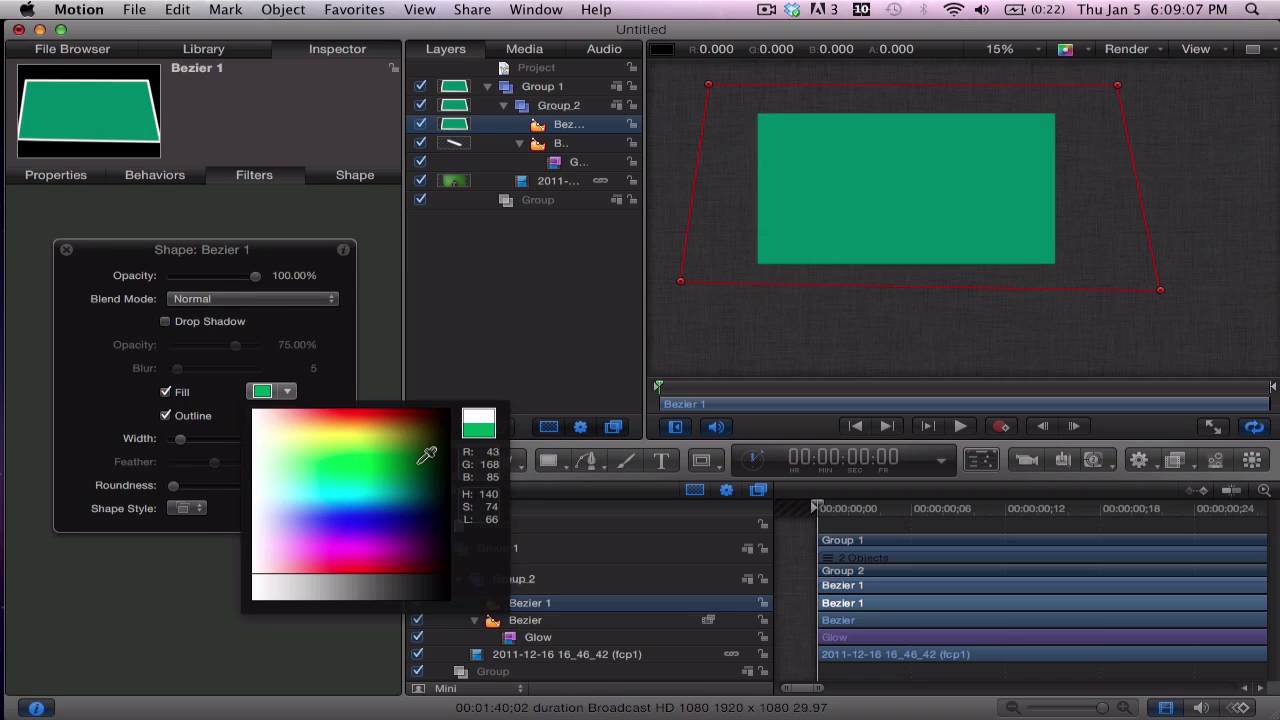
click(447, 416)
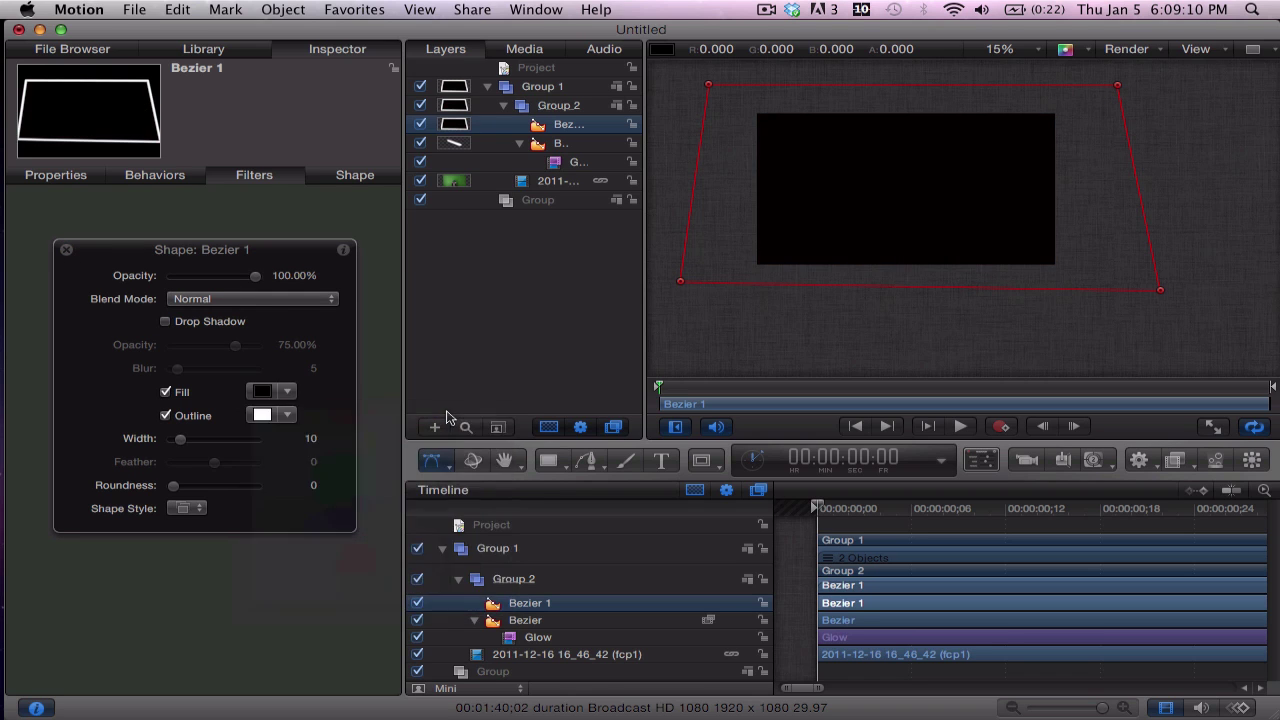
click(287, 416)
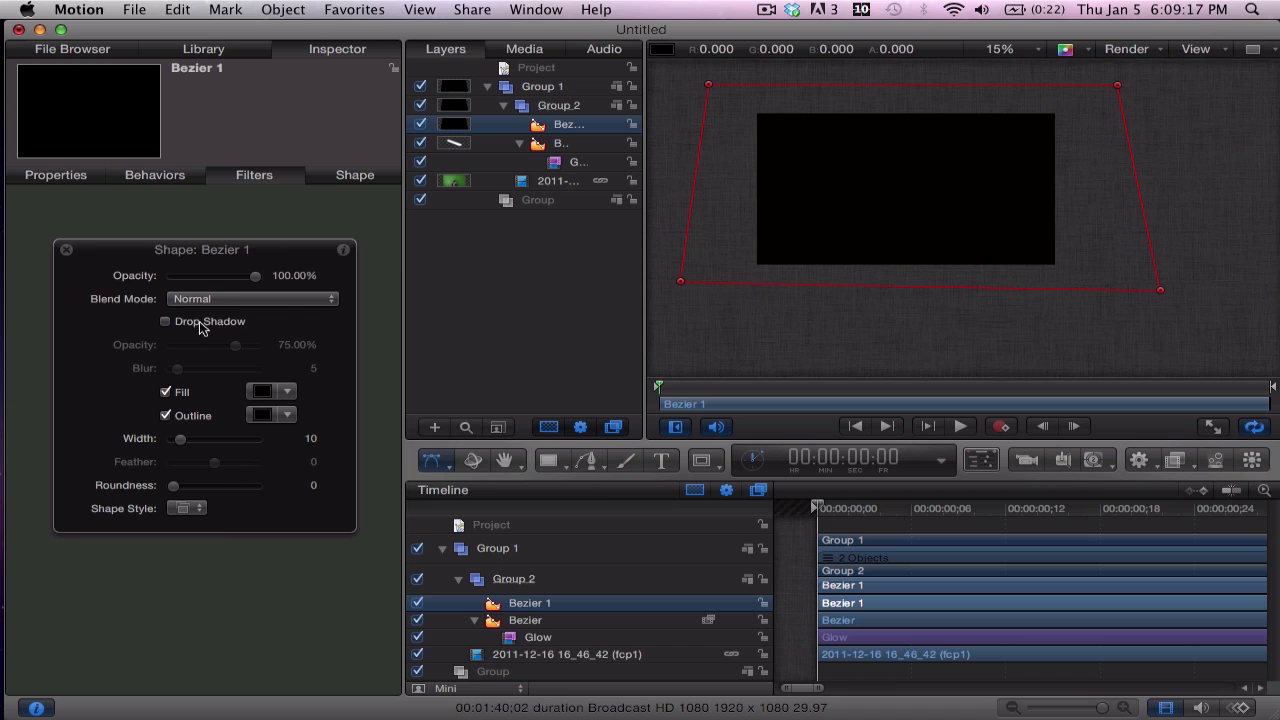
Move the black Bezier 1 layer below the glowing blade layer and preview the glow.
click(66, 251)
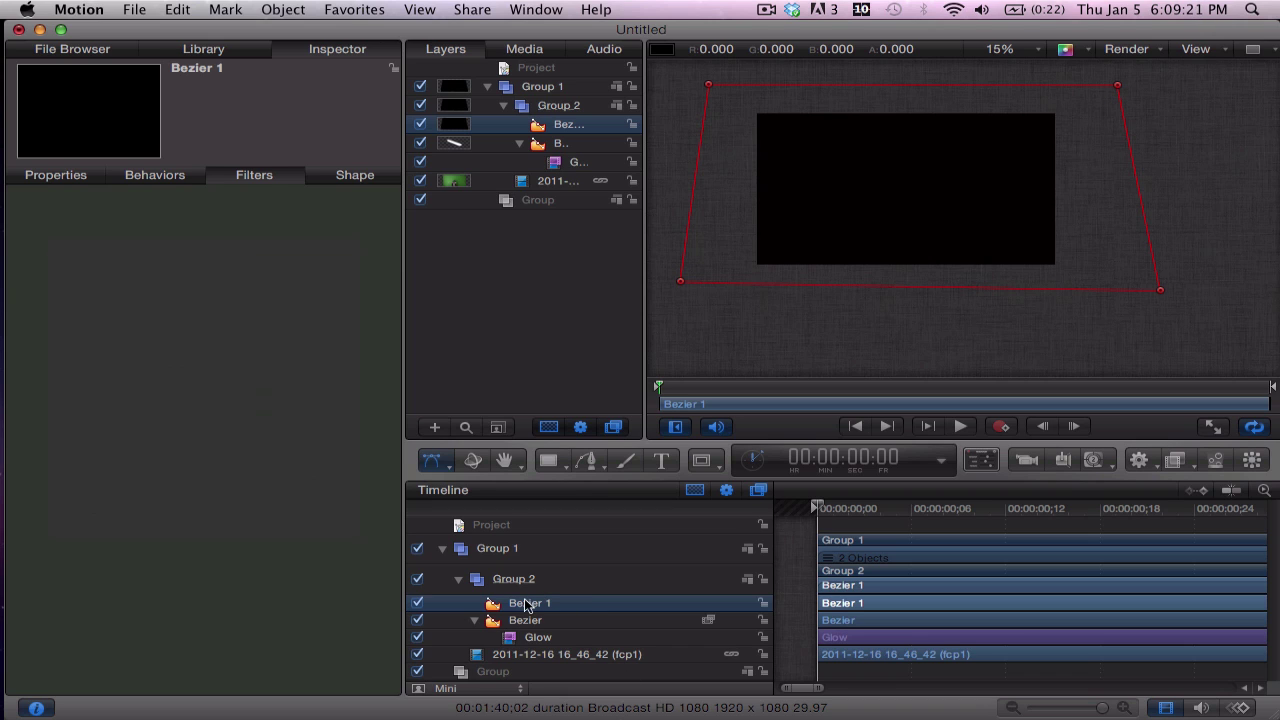
mouse_move(527, 605)
mouse_down()
mouse_move(527, 642)
mouse_move(514, 592)
mouse_up()
mouse_move(829, 515)
mouse_down()
mouse_move(864, 513)
mouse_move(810, 514)
mouse_up()
click(566, 583)
click(540, 603)
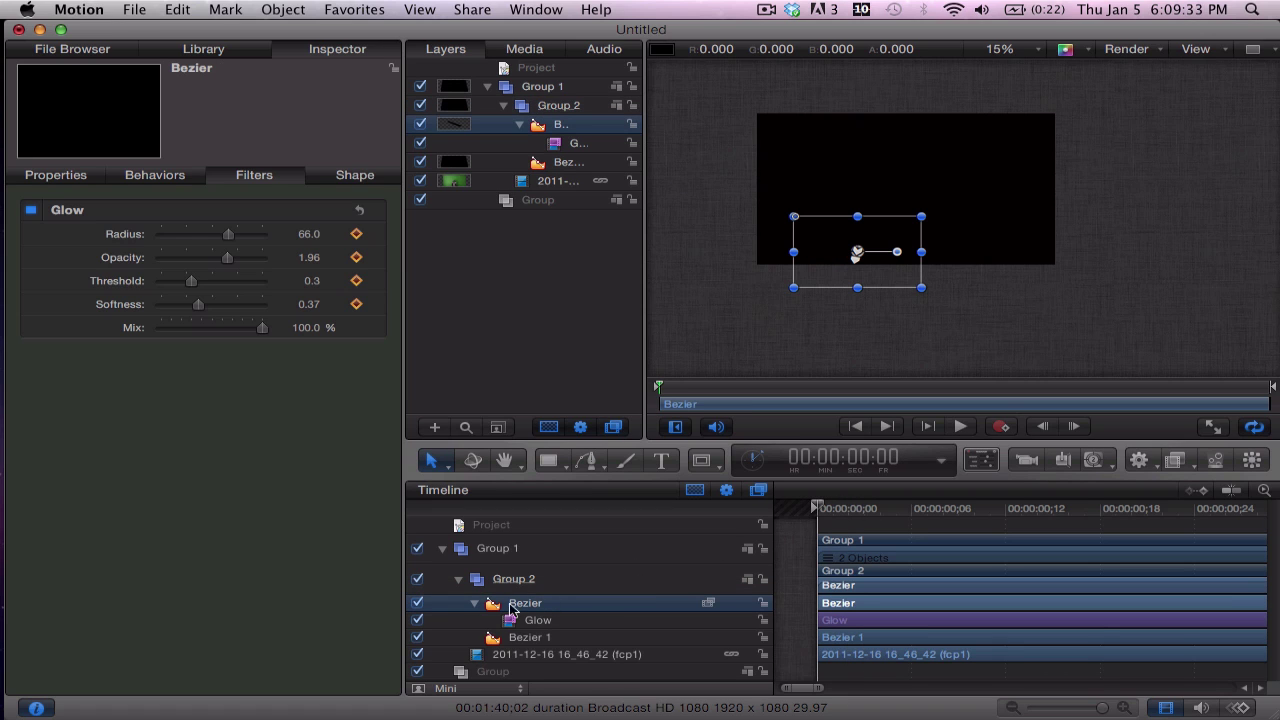
drag(830, 515, 762, 505)
Switch off the black Bezier 1 layer so the green-screen footage shows through.
scroll(966, 149, up, 3)
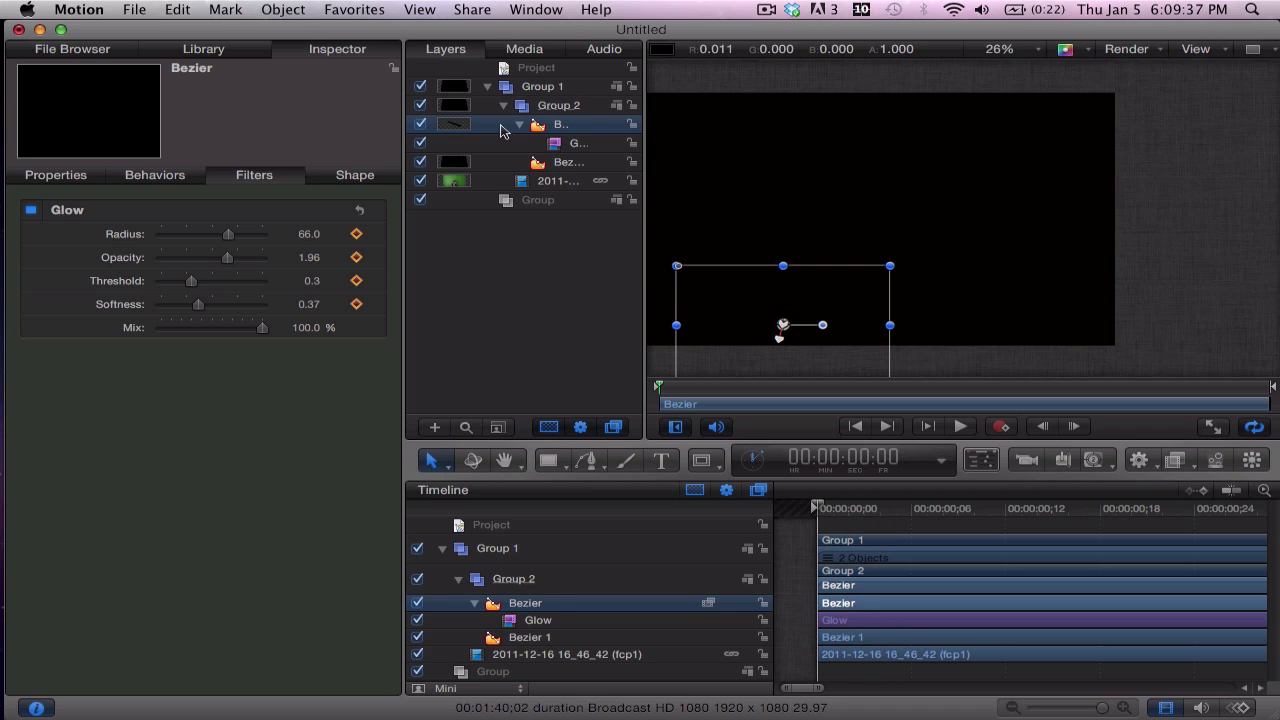
scroll(505, 128, up, 2)
scroll(502, 130, up, 1)
scroll(851, 234, up, 2)
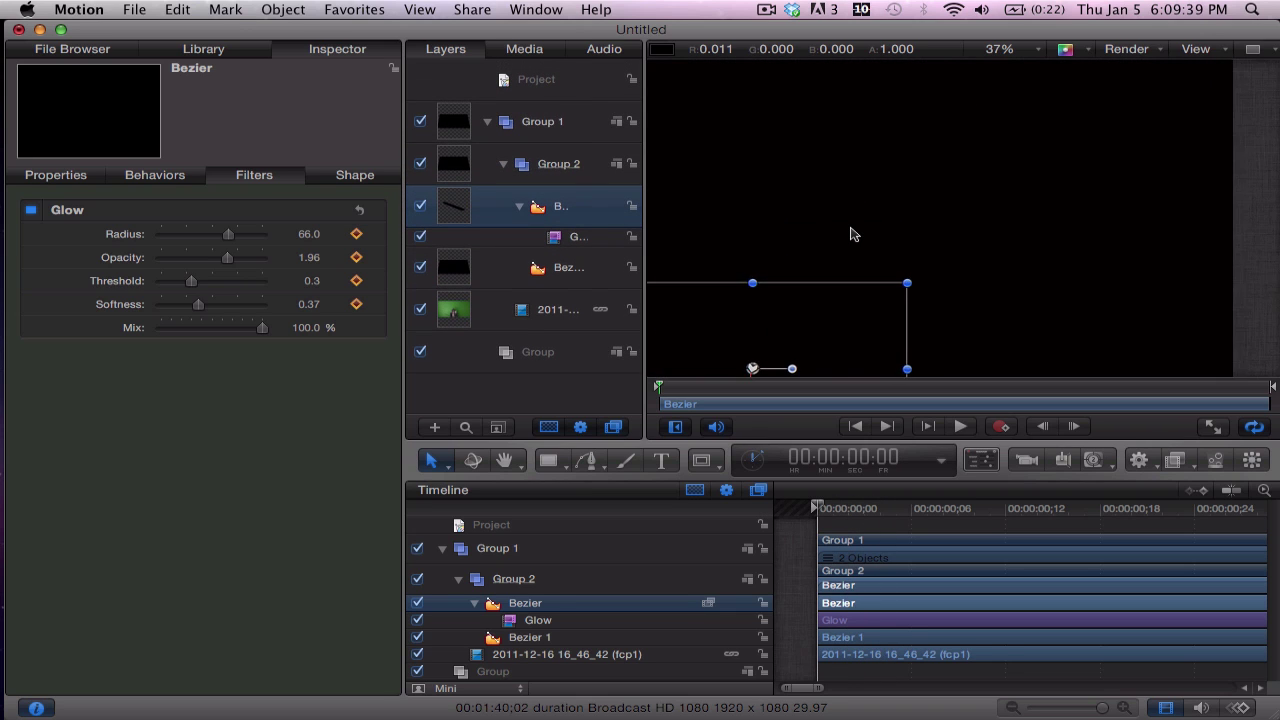
scroll(851, 234, down, 2)
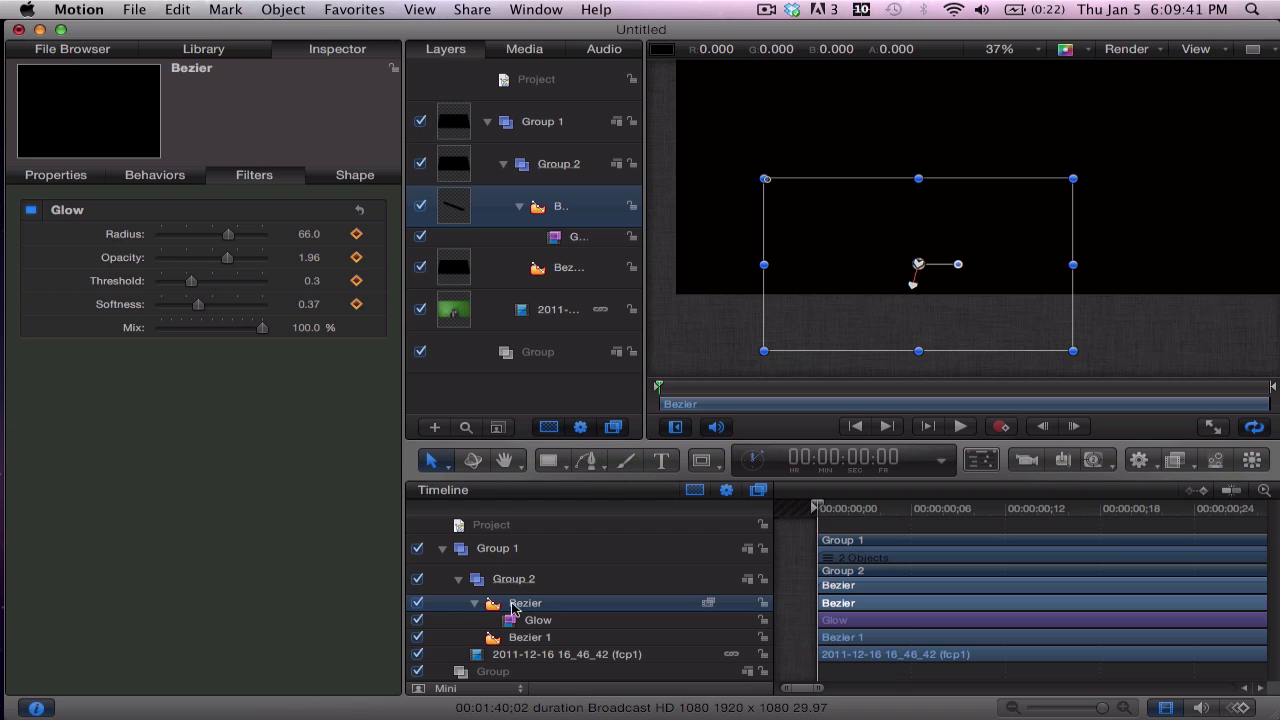
click(417, 603)
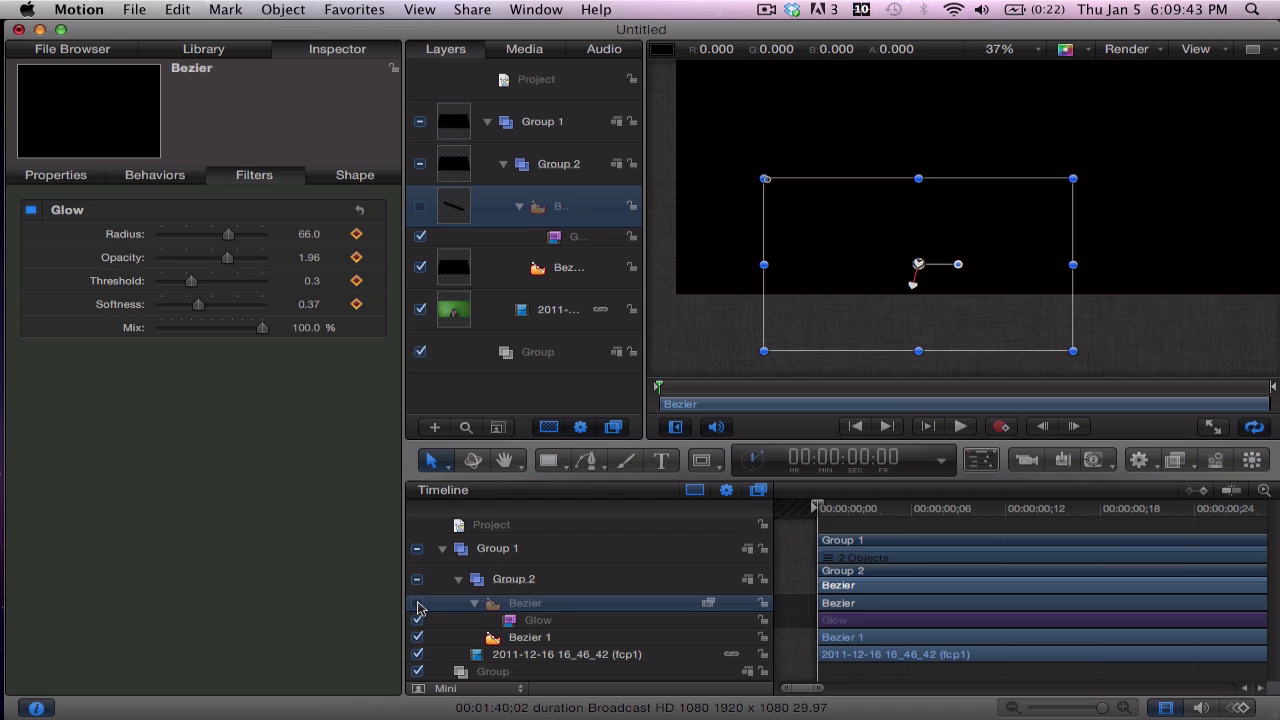
click(417, 603)
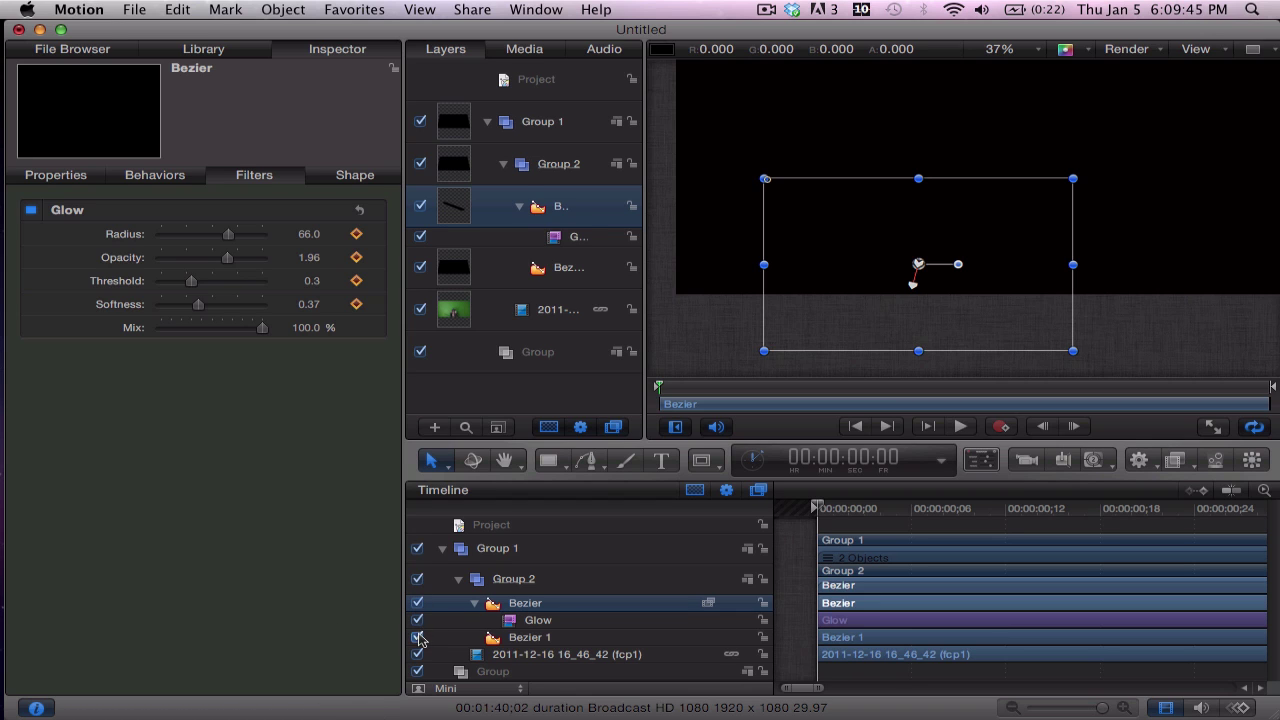
click(417, 637)
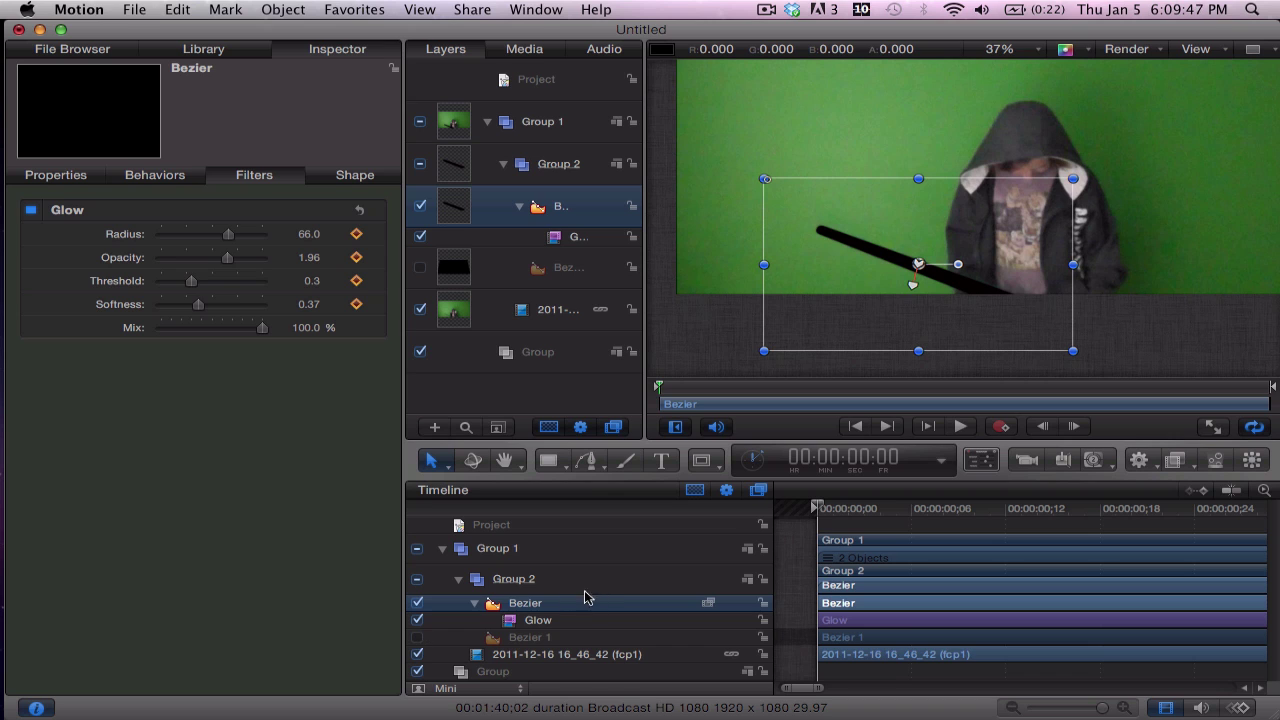
Set the blade shape's fill to white, try other colours, and return to near-white.
click(547, 638)
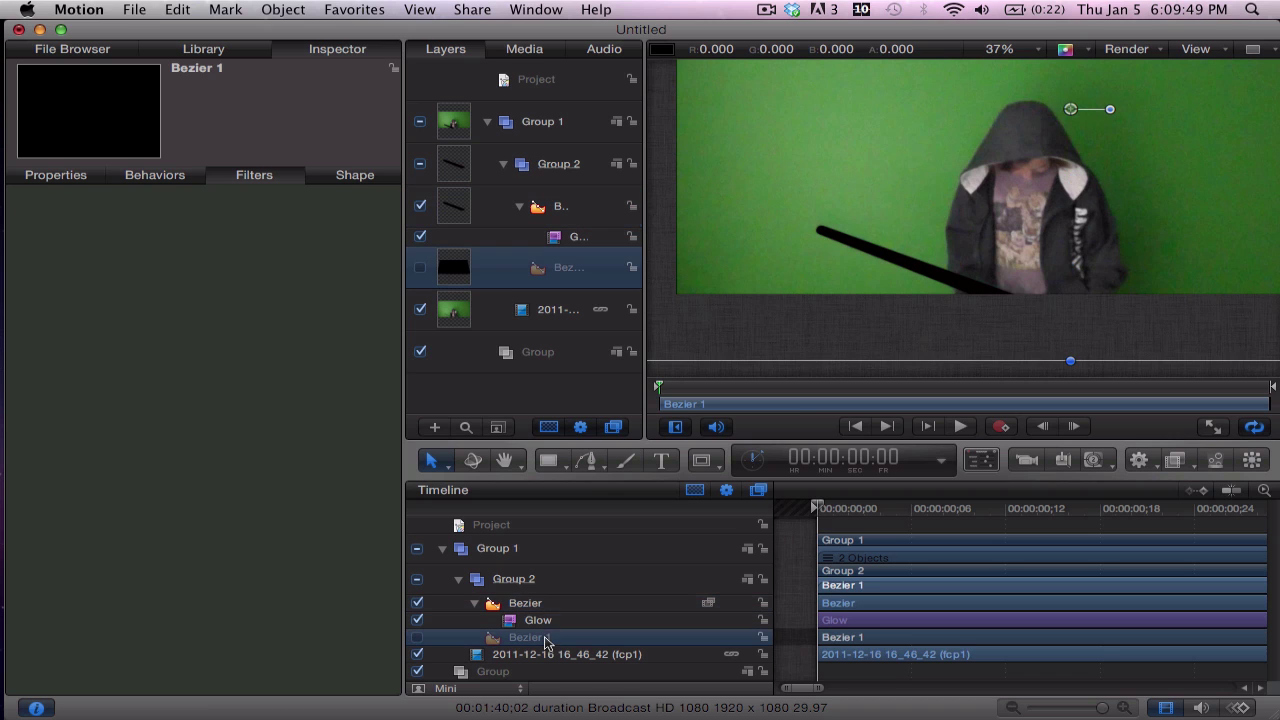
click(539, 605)
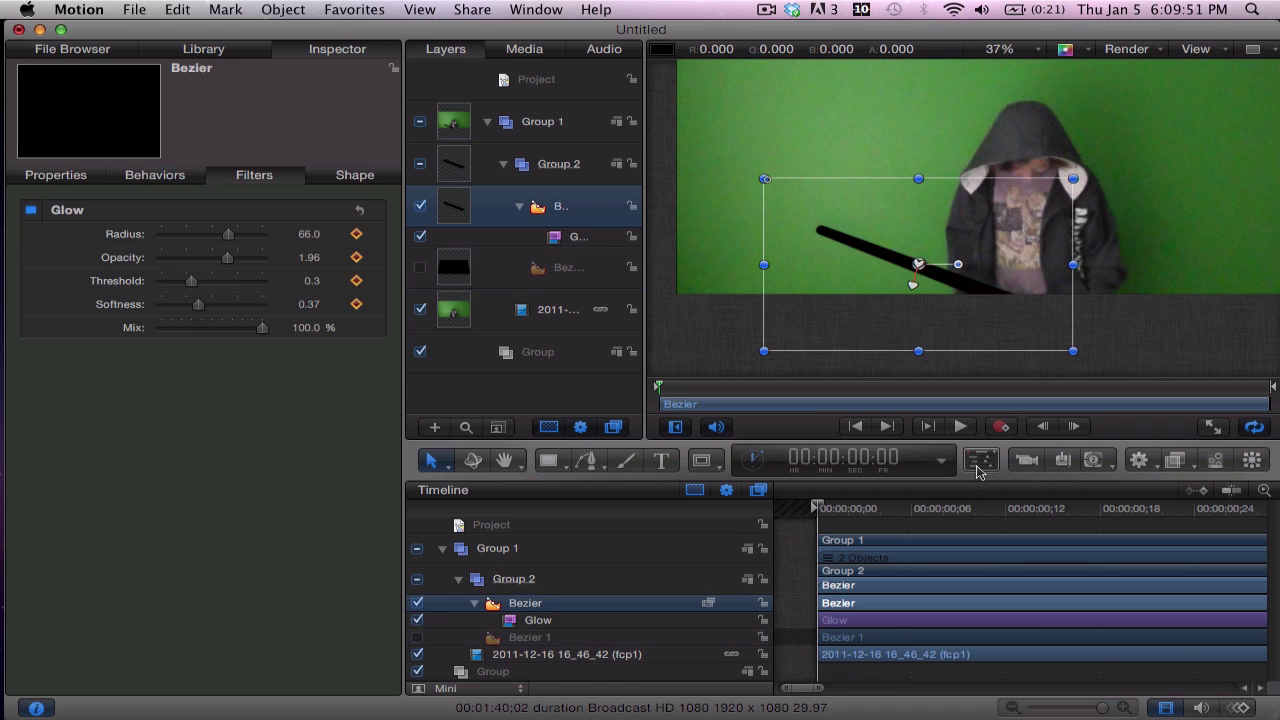
click(977, 465)
click(286, 393)
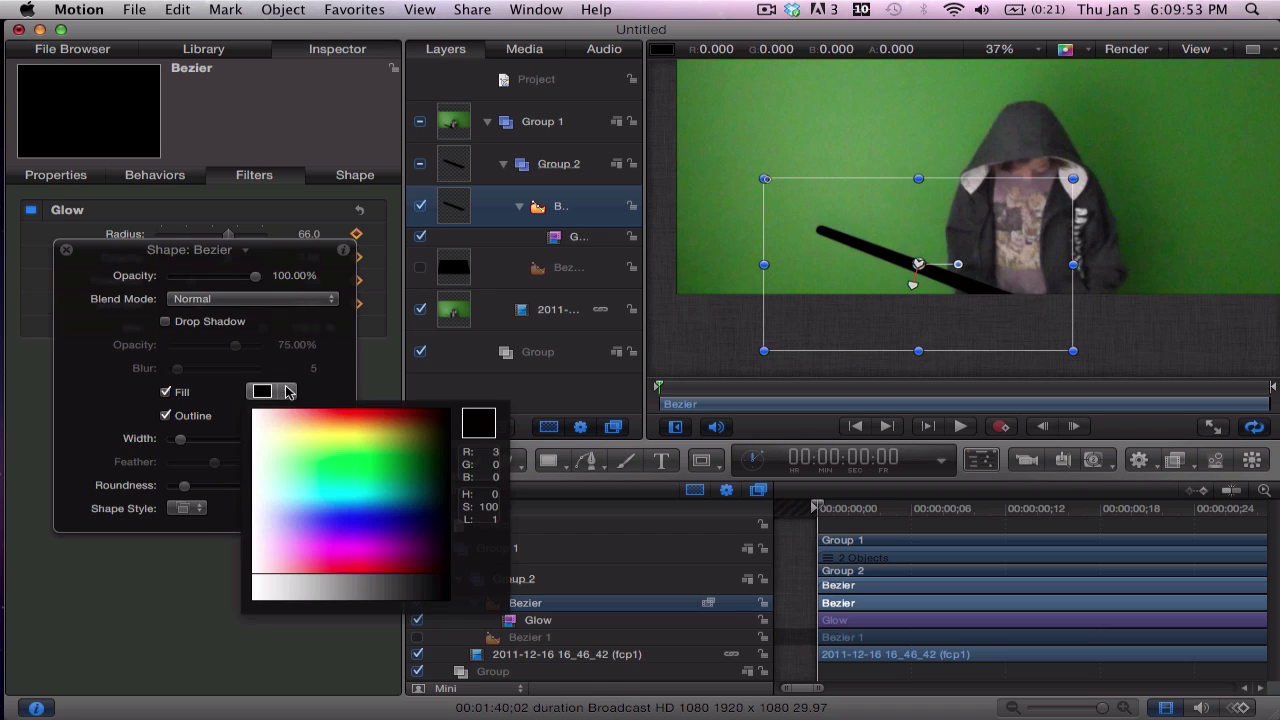
drag(478, 430, 478, 408)
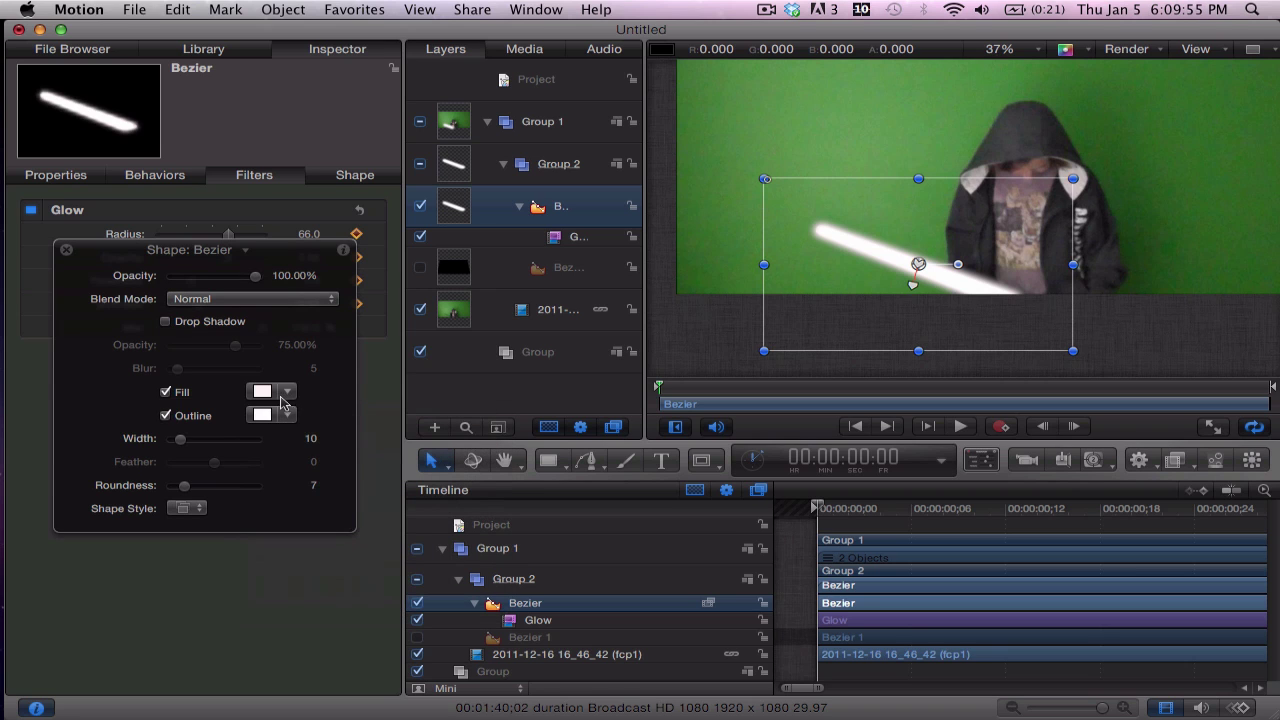
click(284, 399)
mouse_move(298, 447)
mouse_down()
mouse_move(294, 420)
mouse_move(326, 417)
mouse_move(280, 420)
mouse_move(271, 480)
mouse_move(303, 452)
mouse_move(305, 402)
mouse_move(290, 414)
mouse_move(302, 408)
mouse_move(266, 404)
mouse_move(257, 418)
mouse_up()
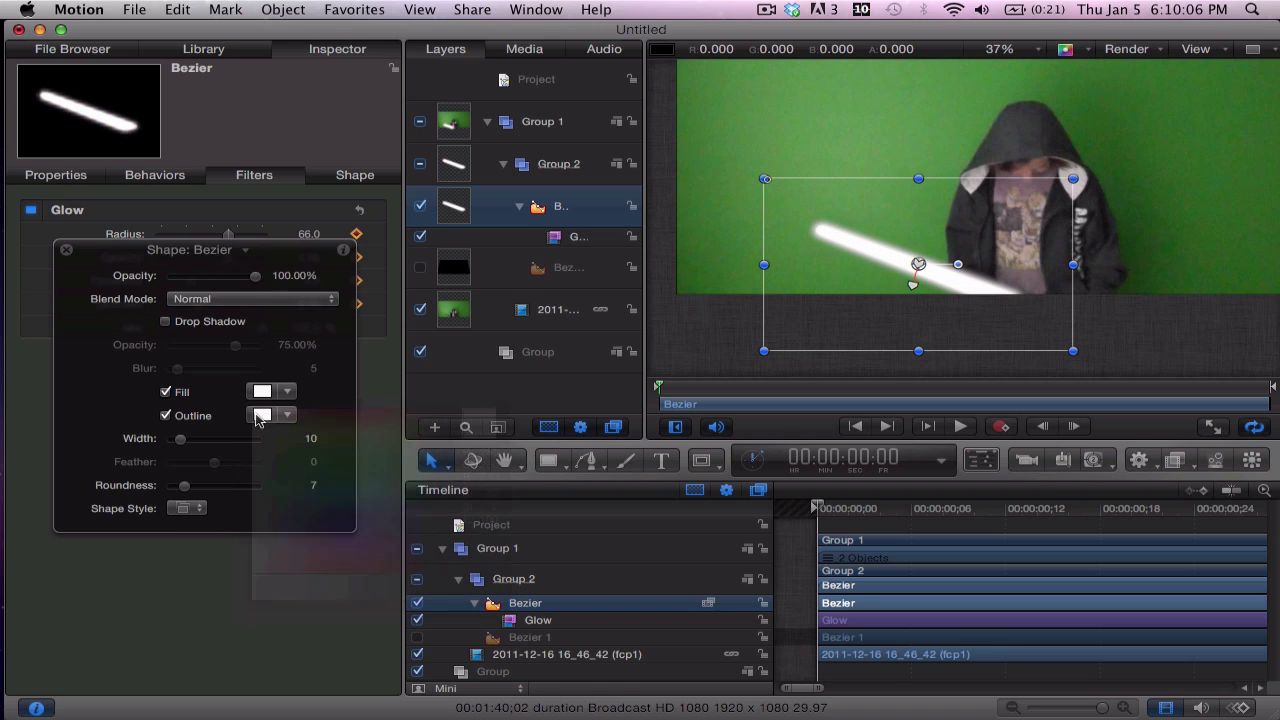
Turn the black Bezier 1 layer back on and select Group 2.
click(66, 251)
click(514, 638)
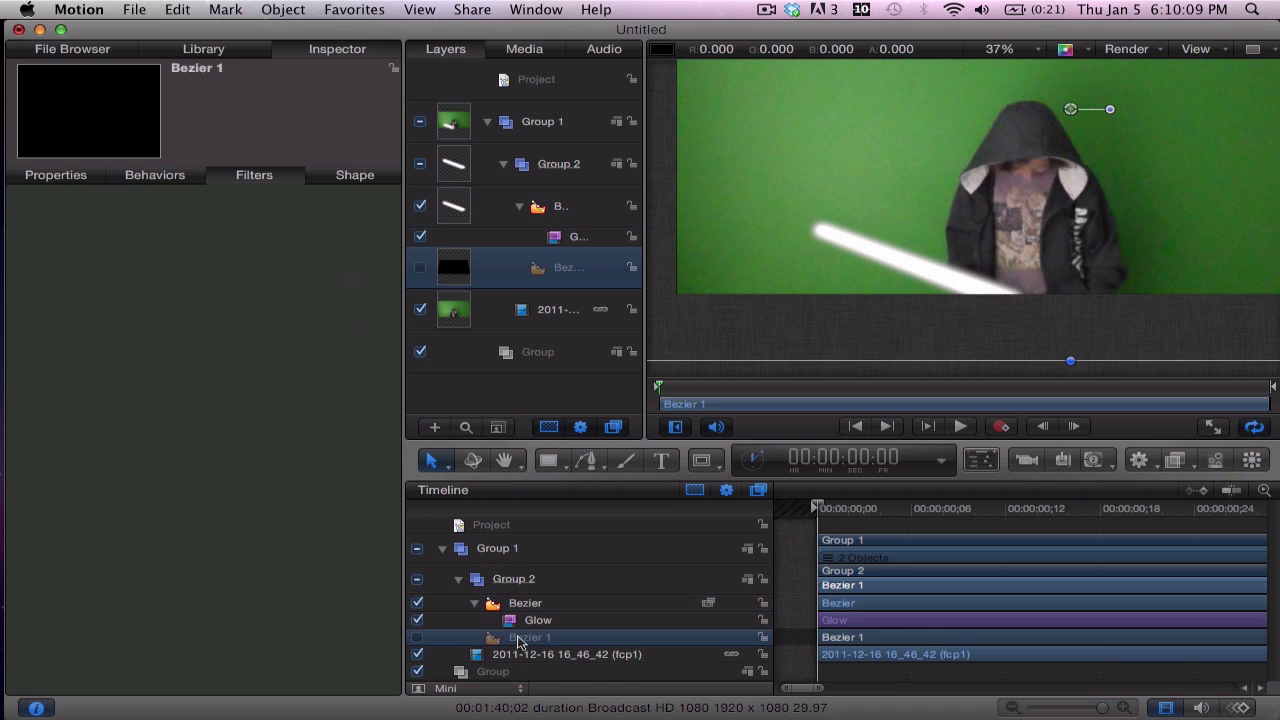
click(418, 638)
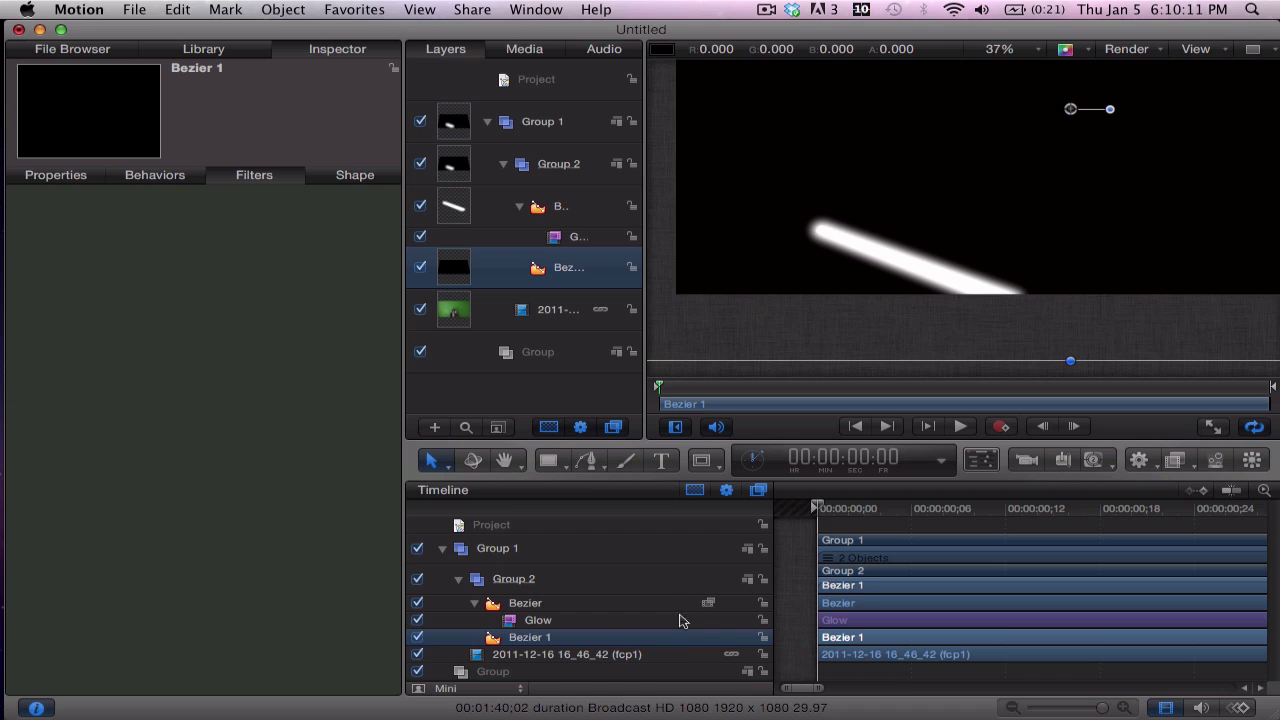
click(474, 604)
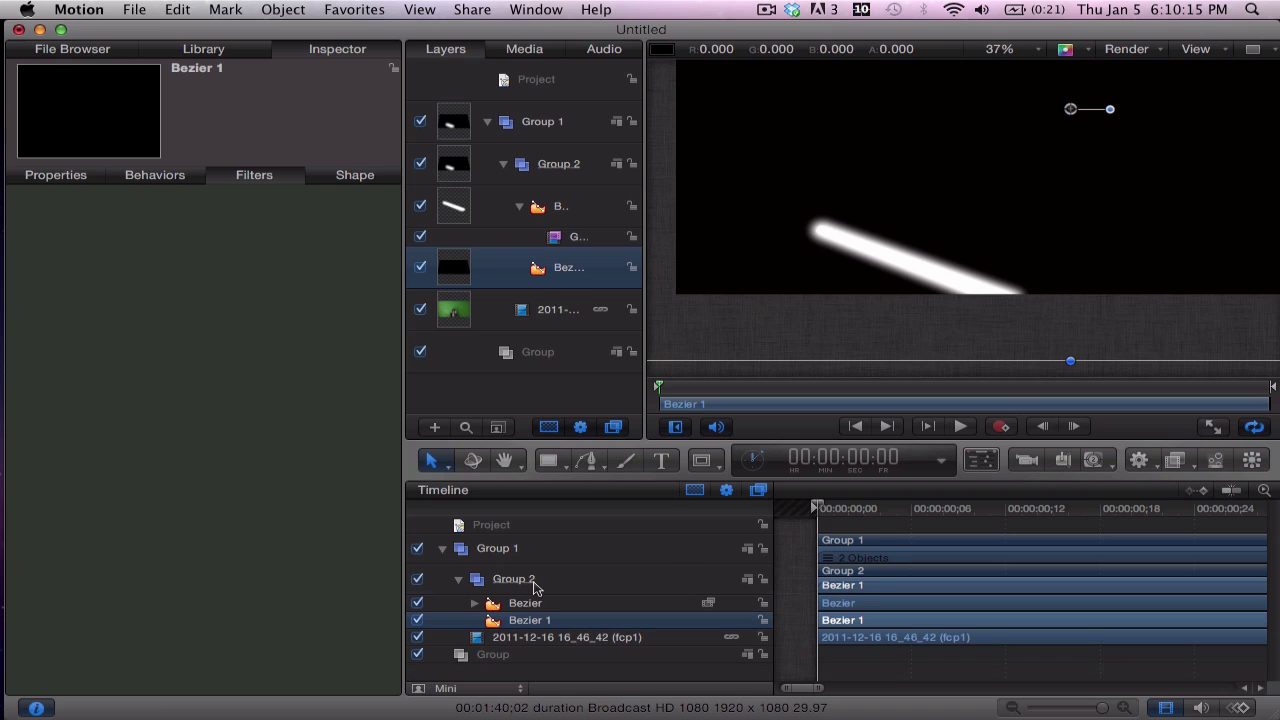
click(535, 584)
Add a Levels filter to Group 2 and test its Red channel input levels.
click(1172, 462)
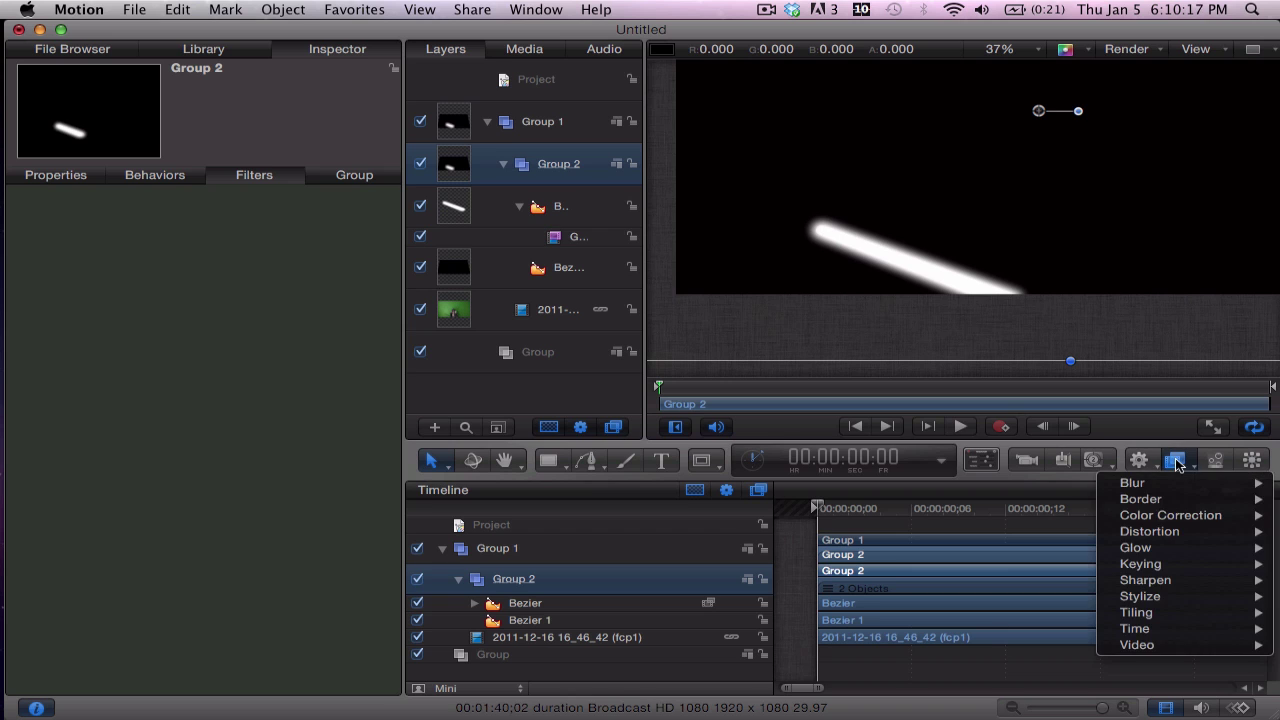
mouse_move(1172, 522)
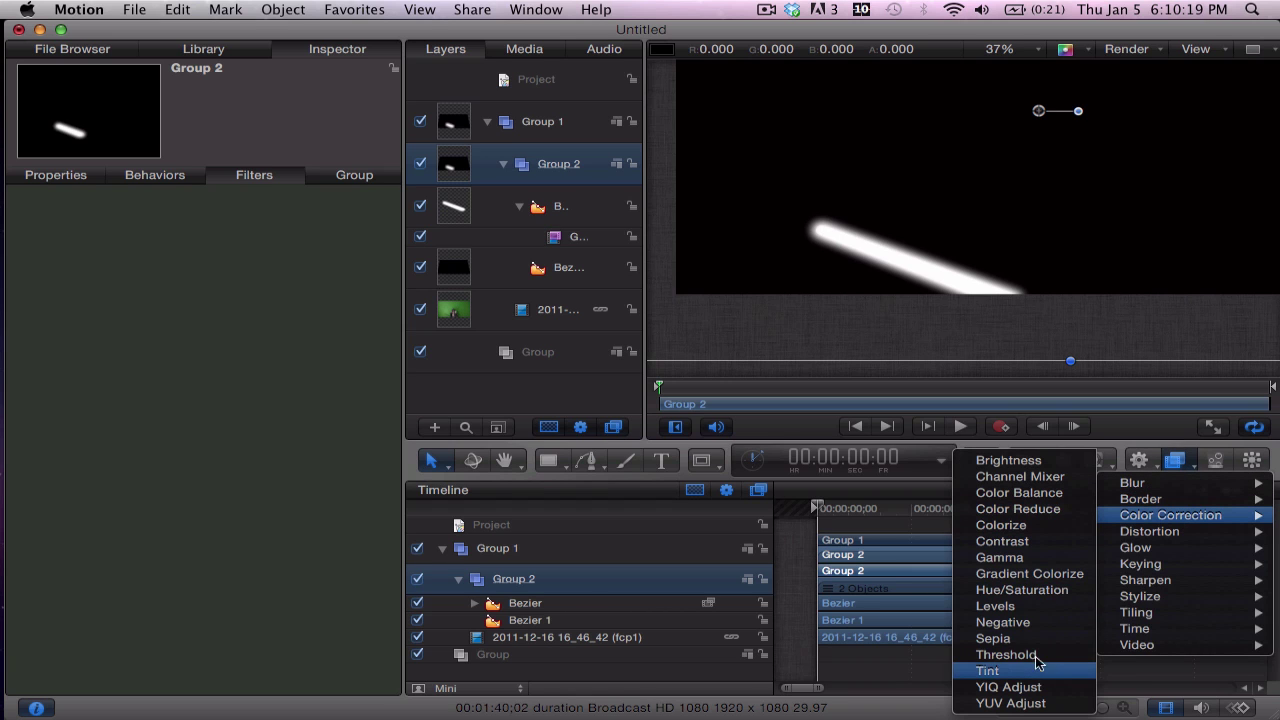
click(1010, 607)
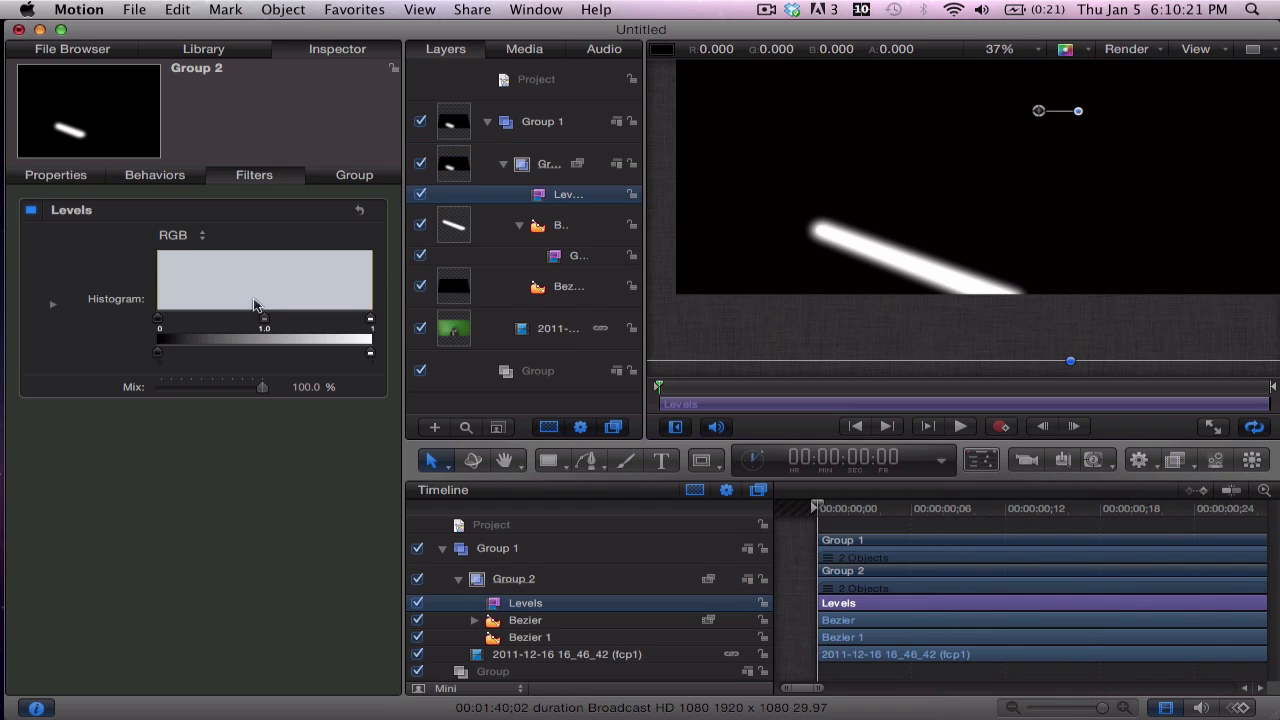
click(182, 235)
click(177, 252)
mouse_move(160, 322)
mouse_down()
mouse_move(289, 326)
mouse_move(128, 324)
mouse_up()
drag(366, 325, 262, 325)
Switch Levels to the Green channel and raise its gamma to 1.5.
click(183, 235)
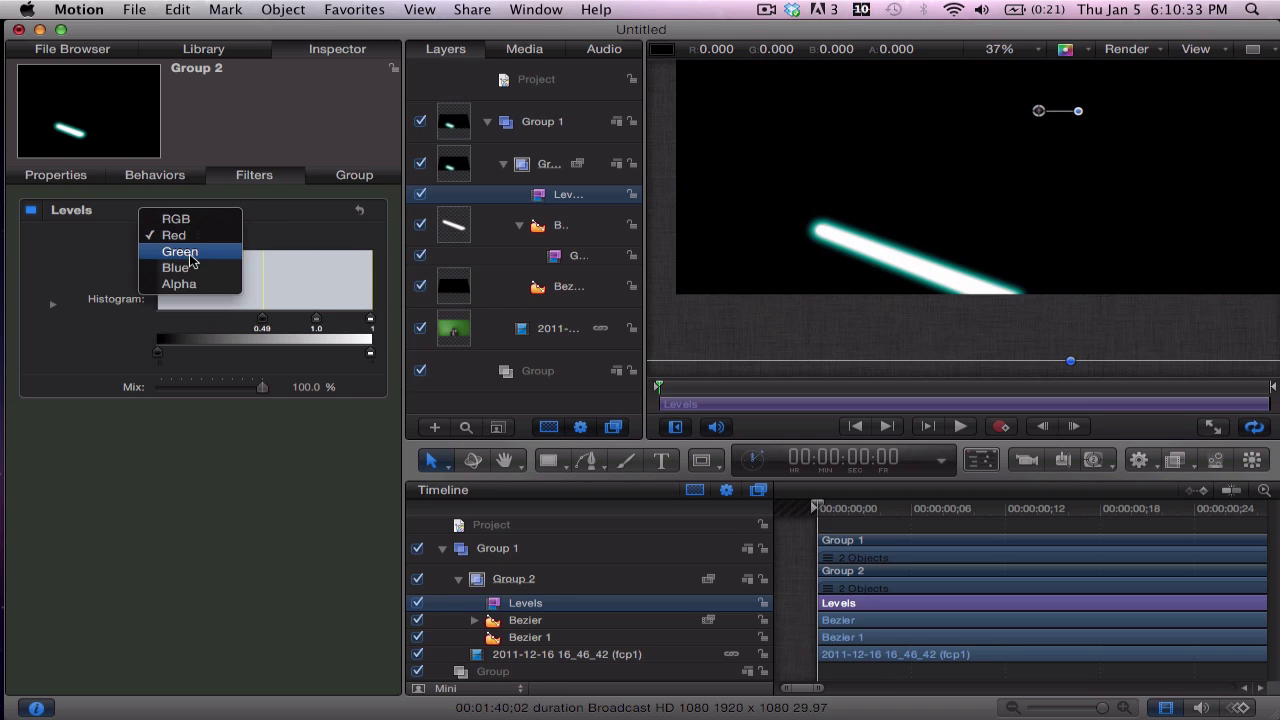
click(192, 259)
mouse_move(170, 319)
mouse_down()
mouse_move(295, 322)
mouse_move(155, 325)
mouse_up()
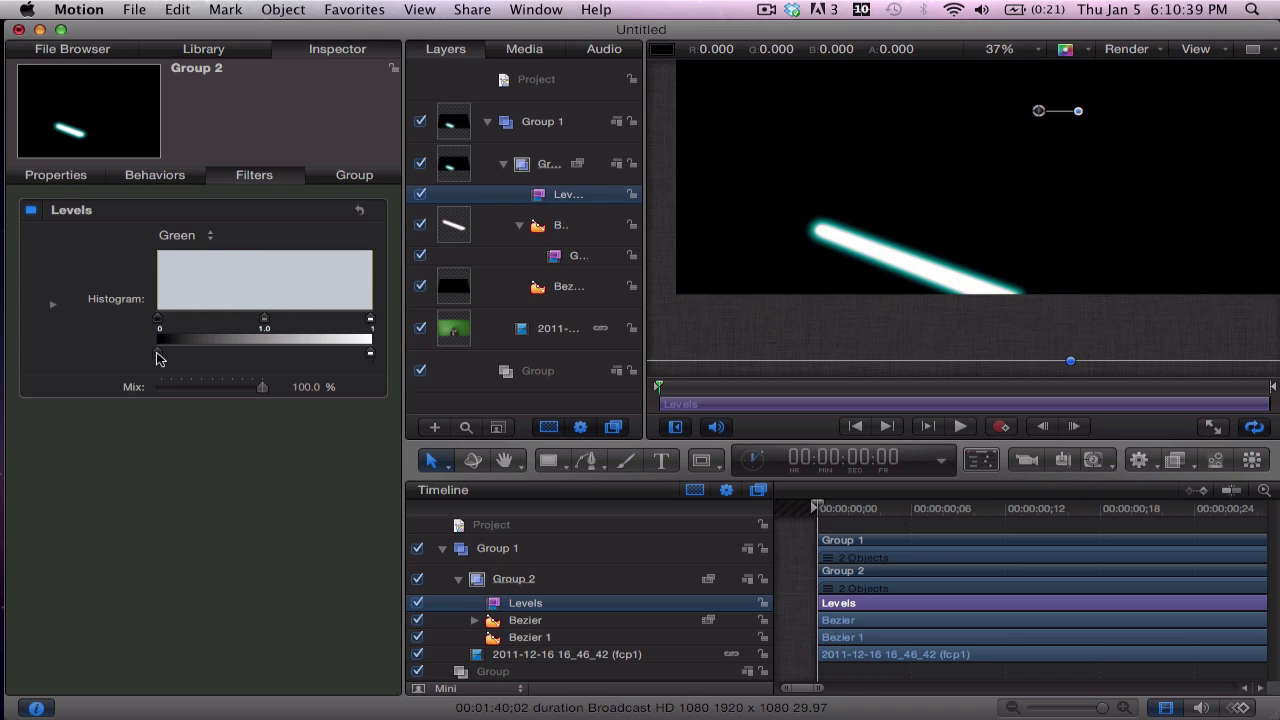
mouse_move(368, 352)
mouse_down()
mouse_move(276, 350)
mouse_move(370, 352)
mouse_up()
mouse_move(155, 323)
mouse_down()
mouse_move(206, 323)
mouse_move(140, 318)
mouse_up()
drag(263, 322, 235, 320)
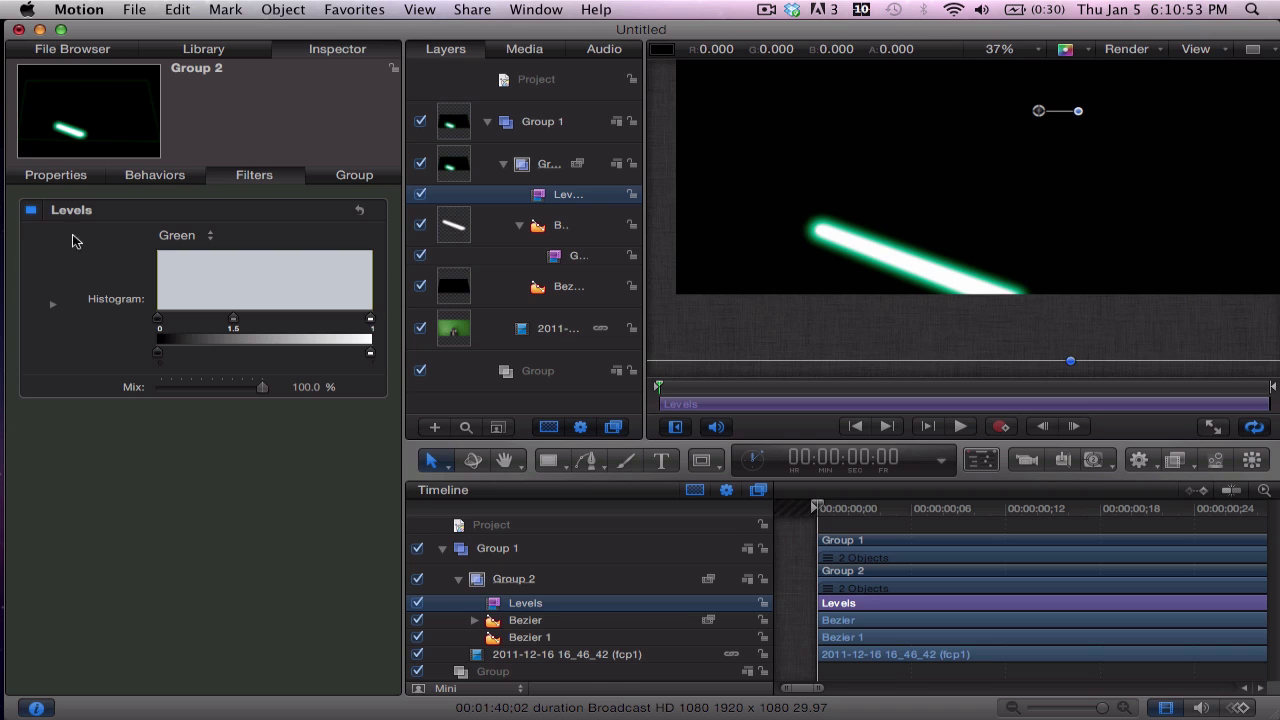
Set Group 2's Blend Mode to Screen in its HUD.
click(596, 585)
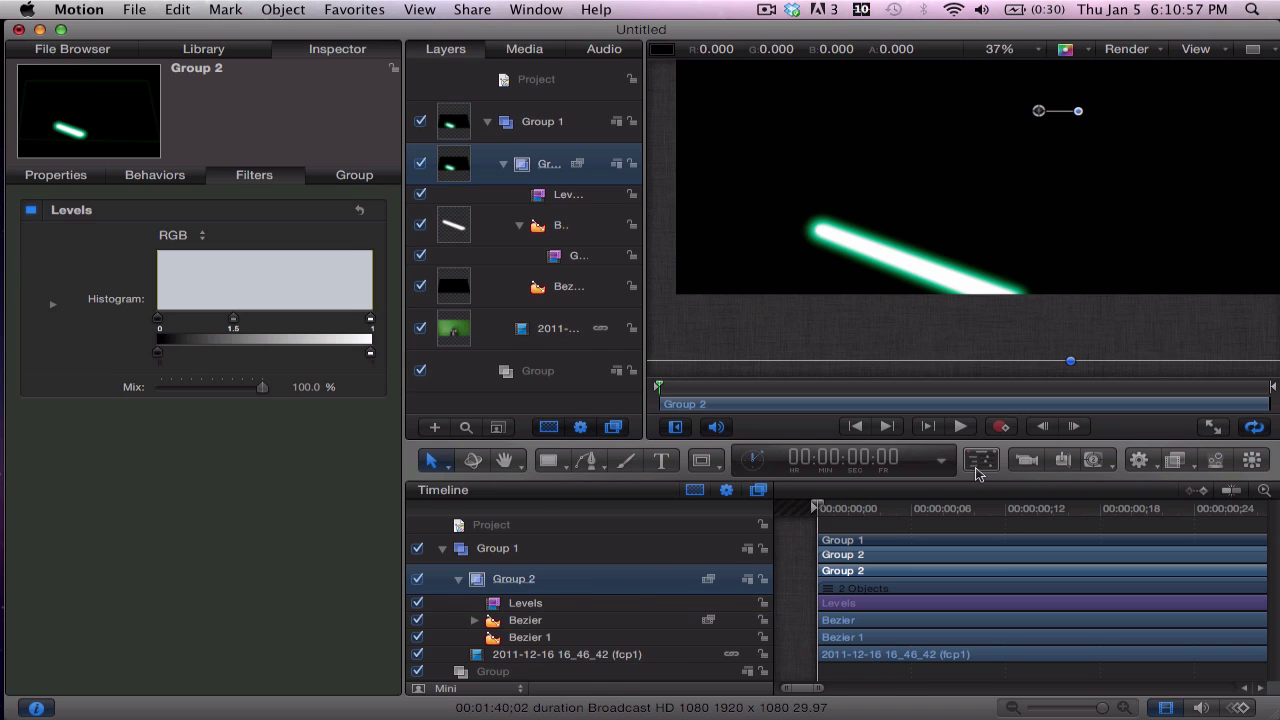
click(981, 462)
click(240, 296)
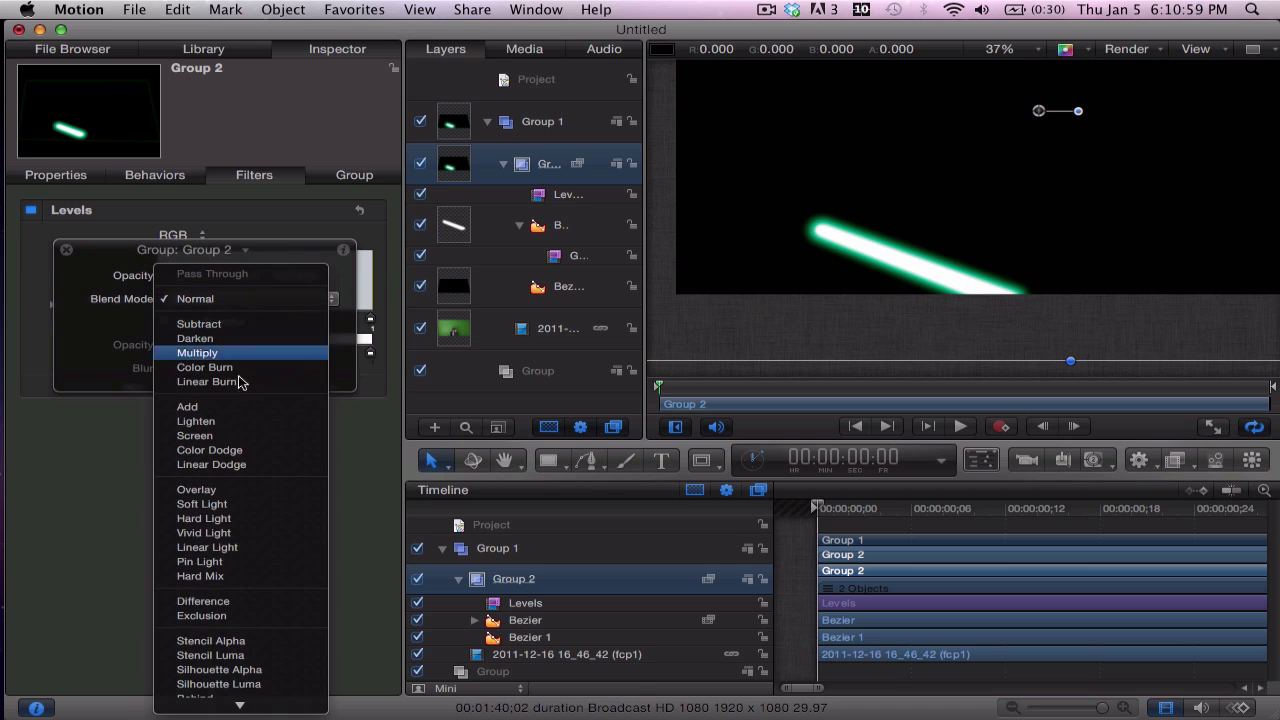
click(234, 435)
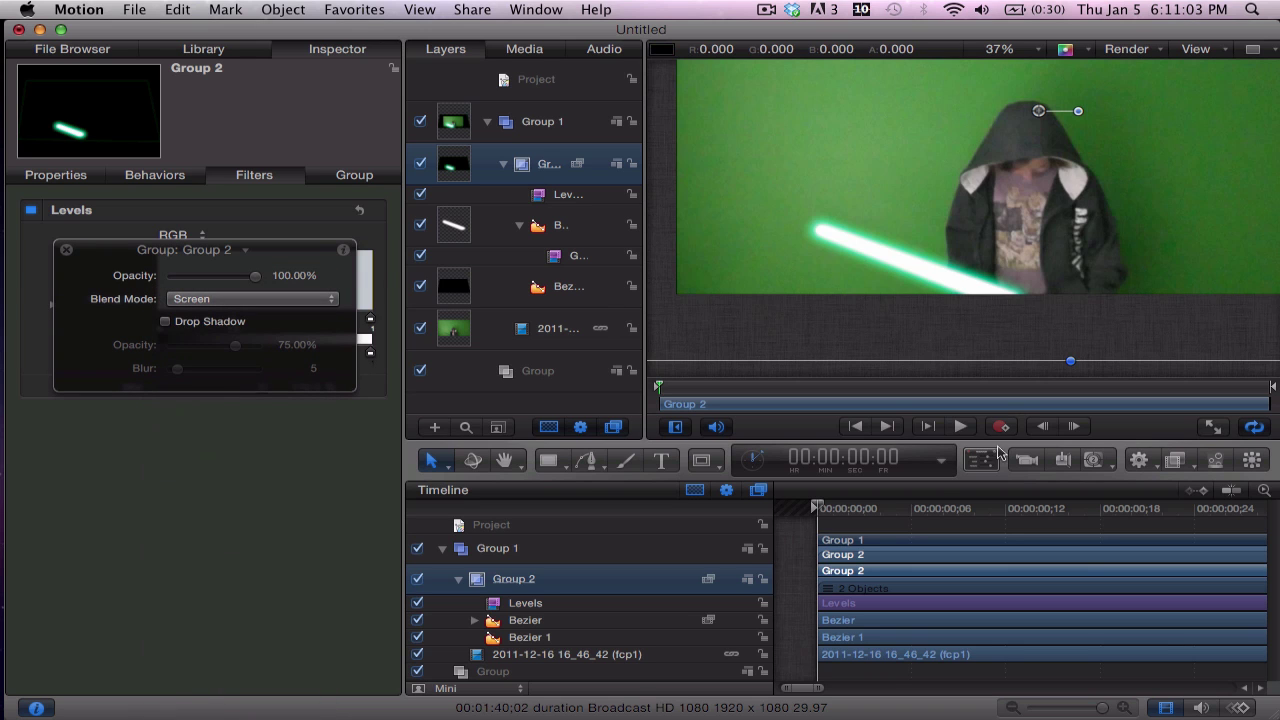